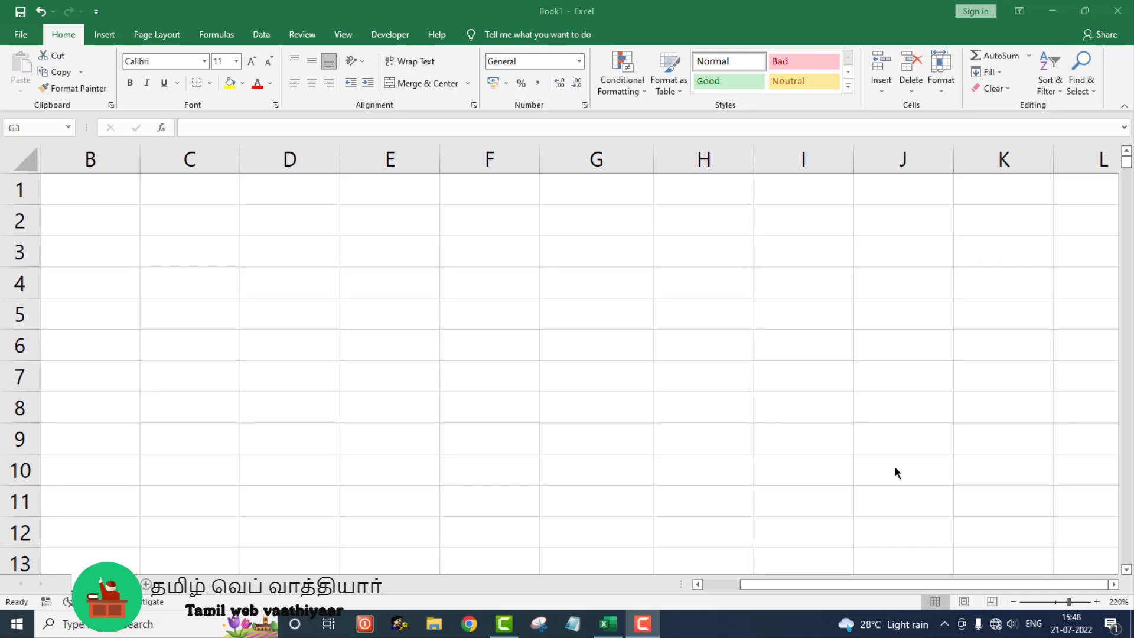
Enter 1 in cell H1 and 2 in cell H2 as the start of a number sequence
click(724, 195)
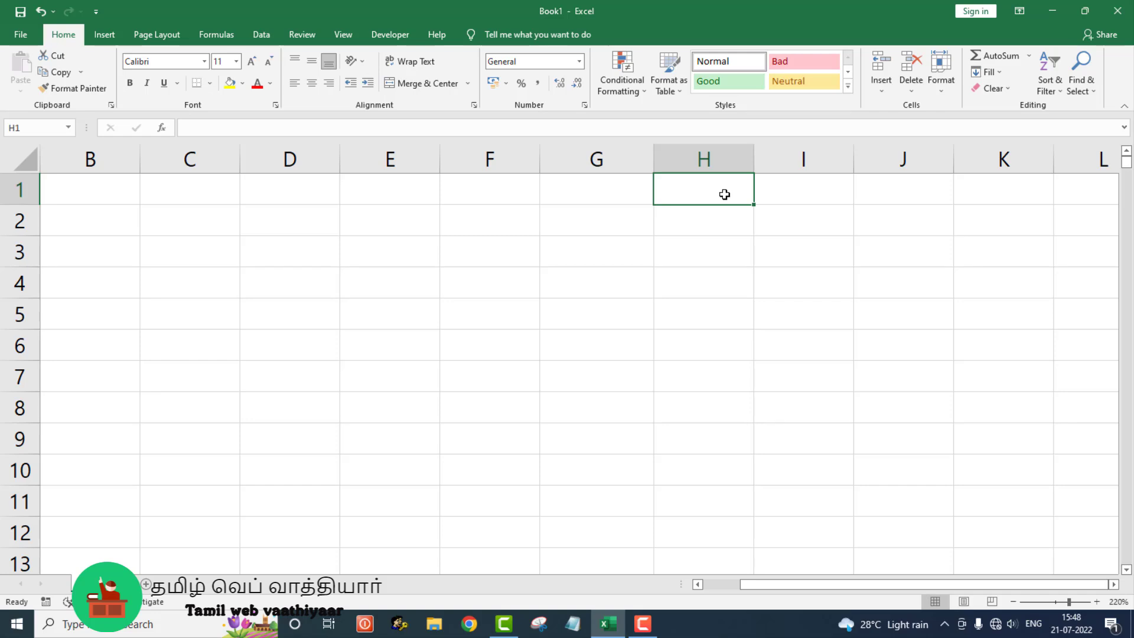
text(1)
key(Return)
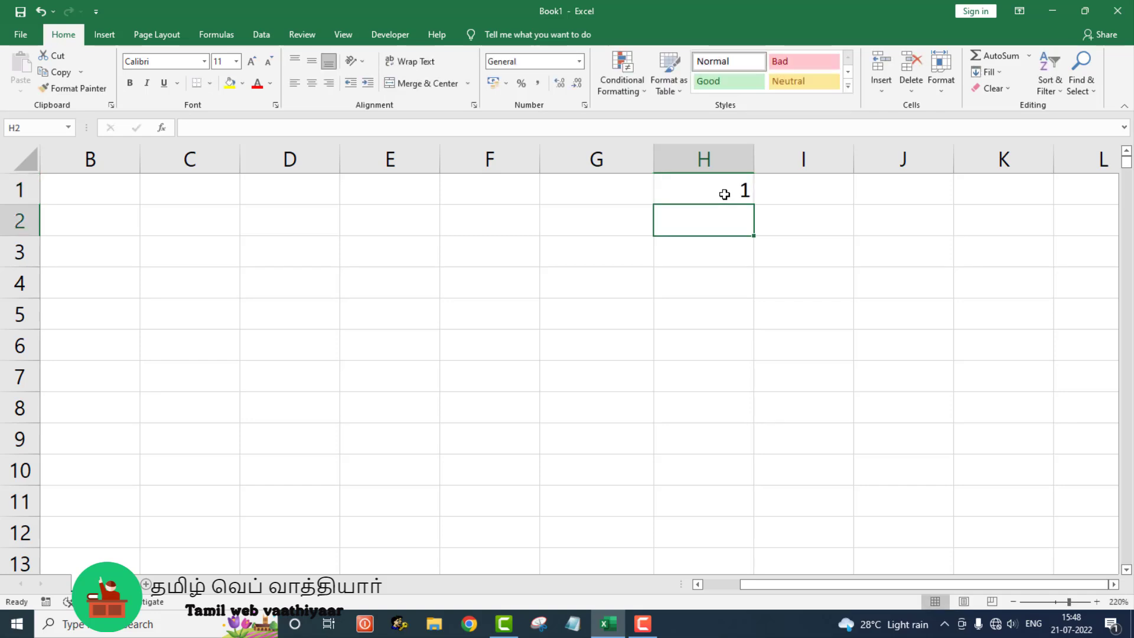
text(2)
key(Return)
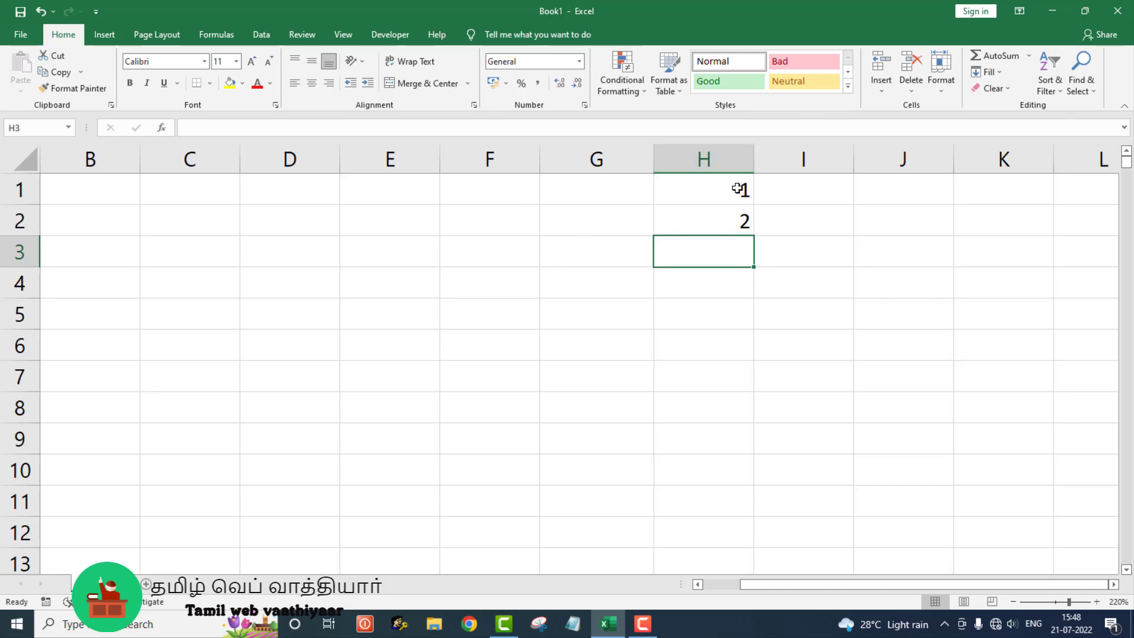
Extend the sequence in H1:H2 down column H to row 49 with the fill handle
drag(735, 187, 733, 221)
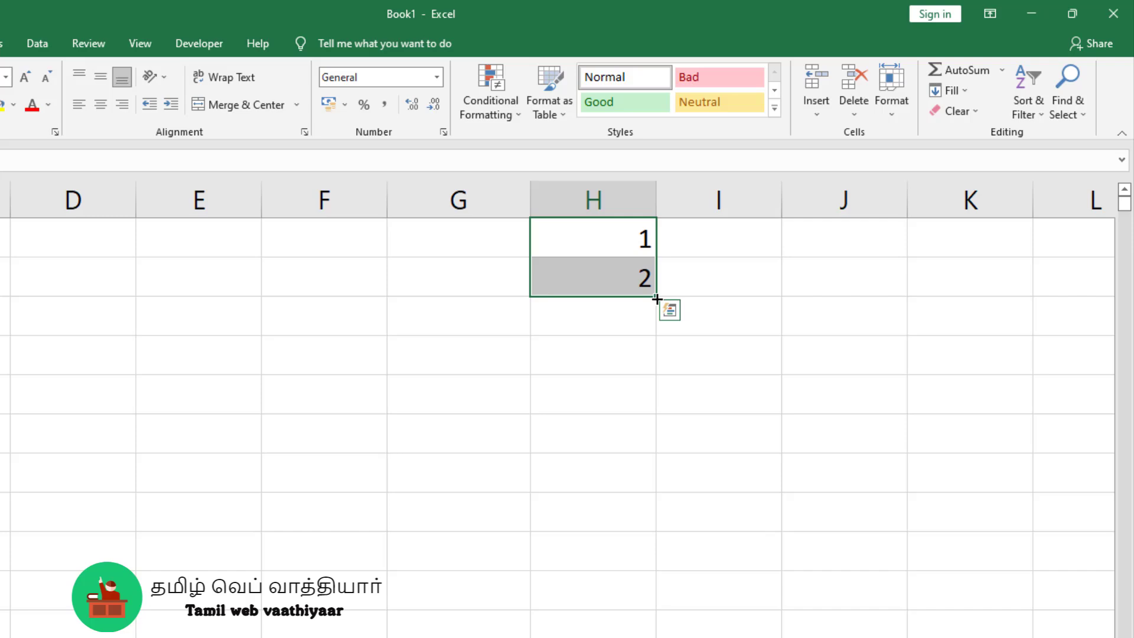
drag(657, 299, 566, 597)
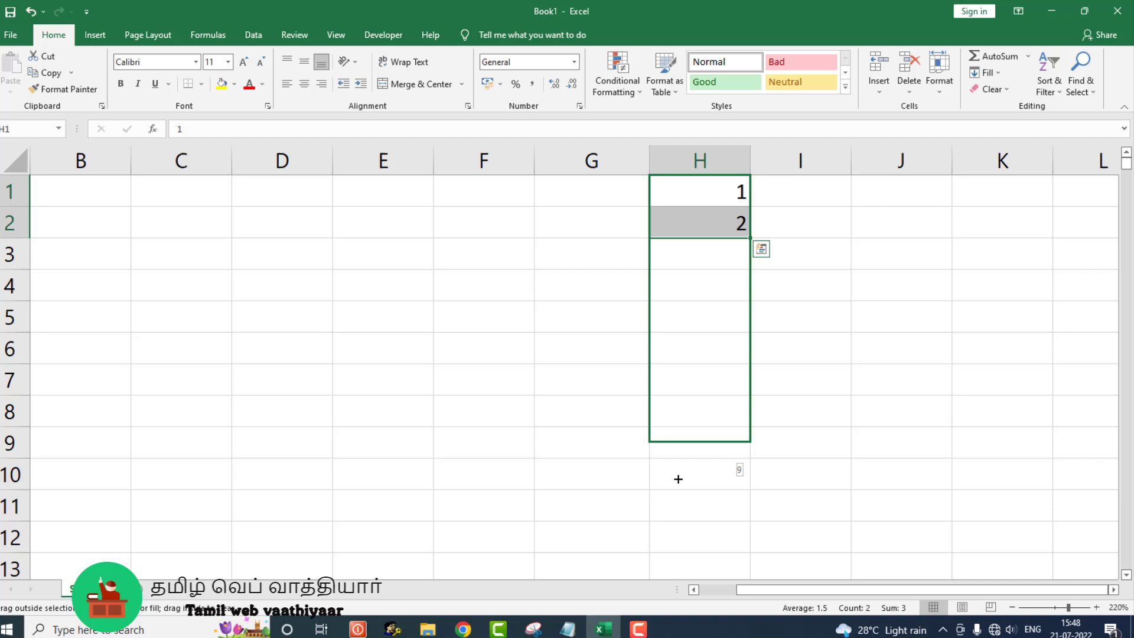
drag(678, 479, 714, 529)
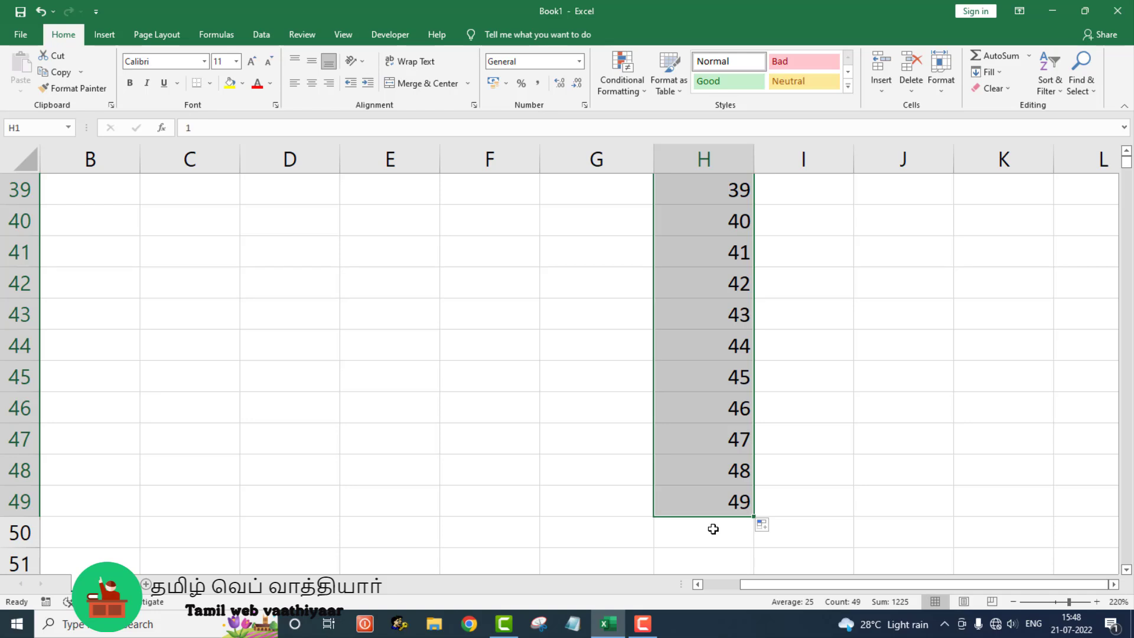
Clear the filled numbers from H1:H49
scroll(714, 529, up, 9)
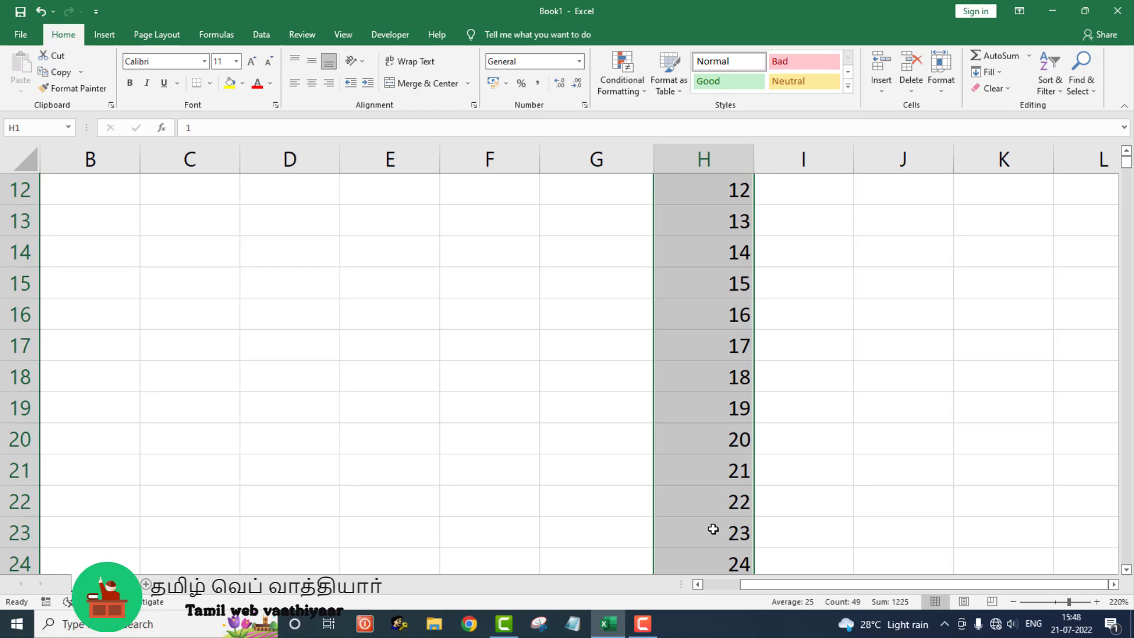
key(Delete)
scroll(712, 529, up, 4)
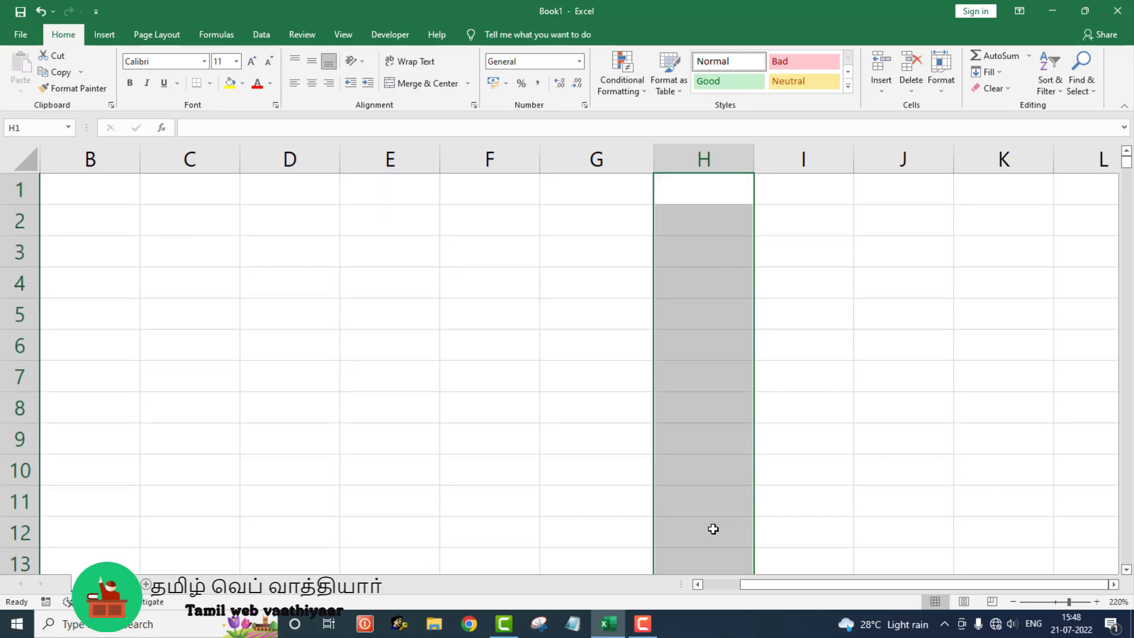
Enter 1 in cell H1 as the starting value of a new series
click(736, 201)
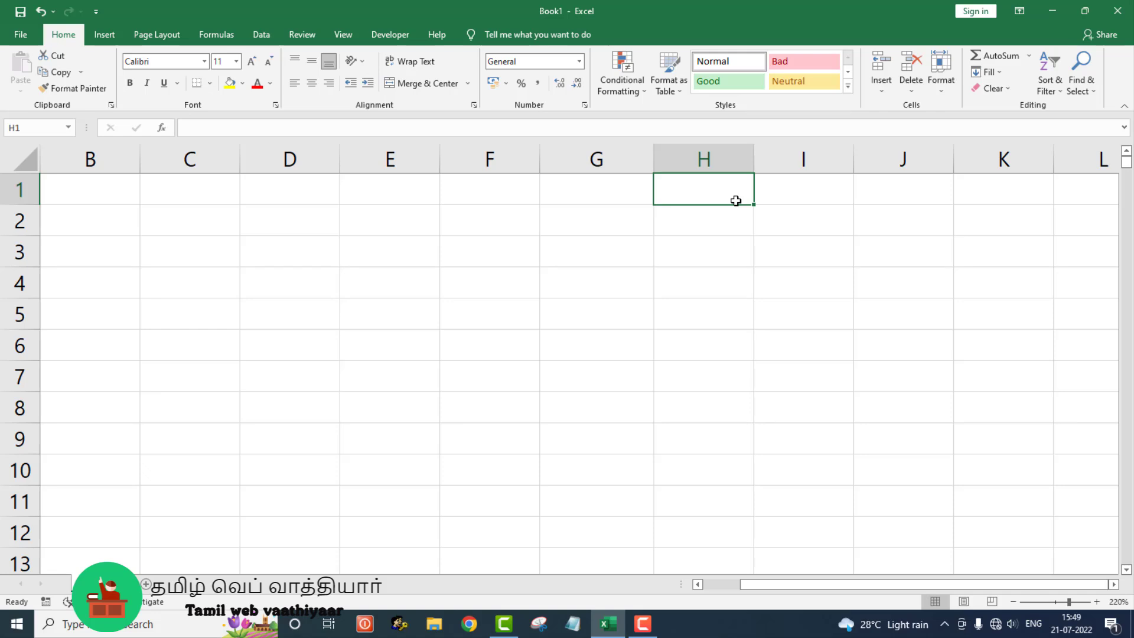
text(1)
key(Return)
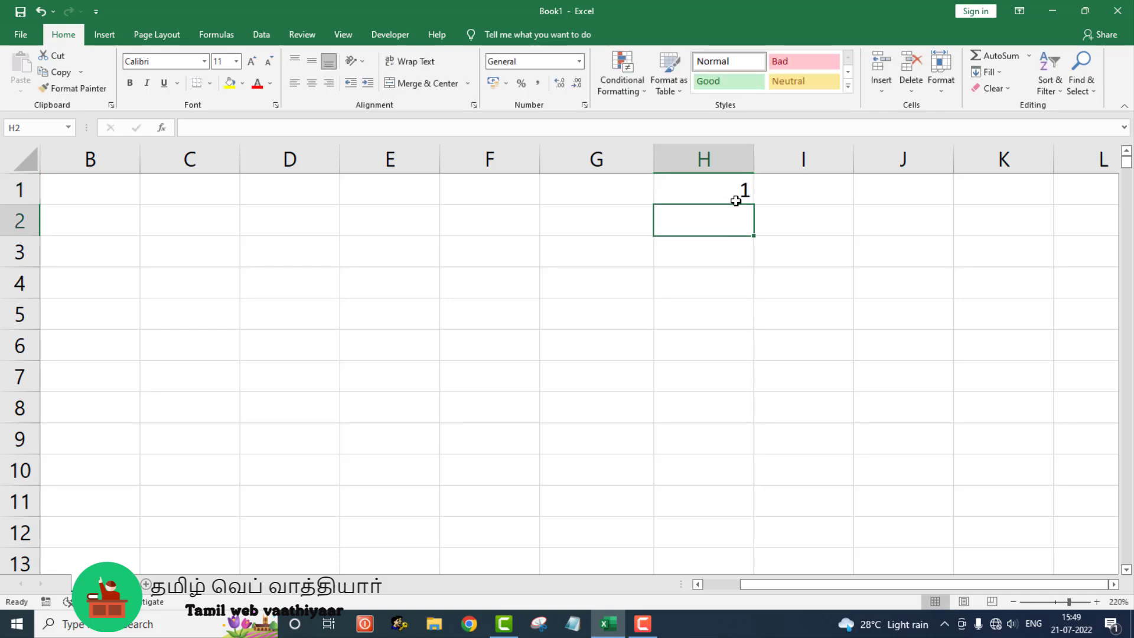
Fill a linear series in columns starting from H1, with step value 1 and stop value 10000
click(734, 190)
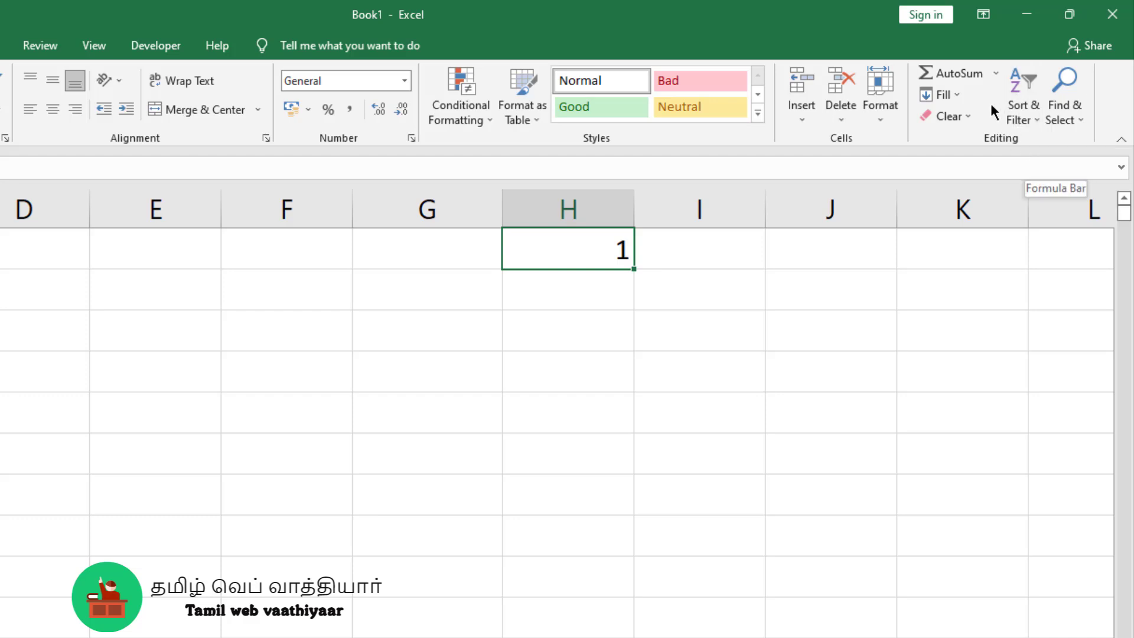
click(958, 95)
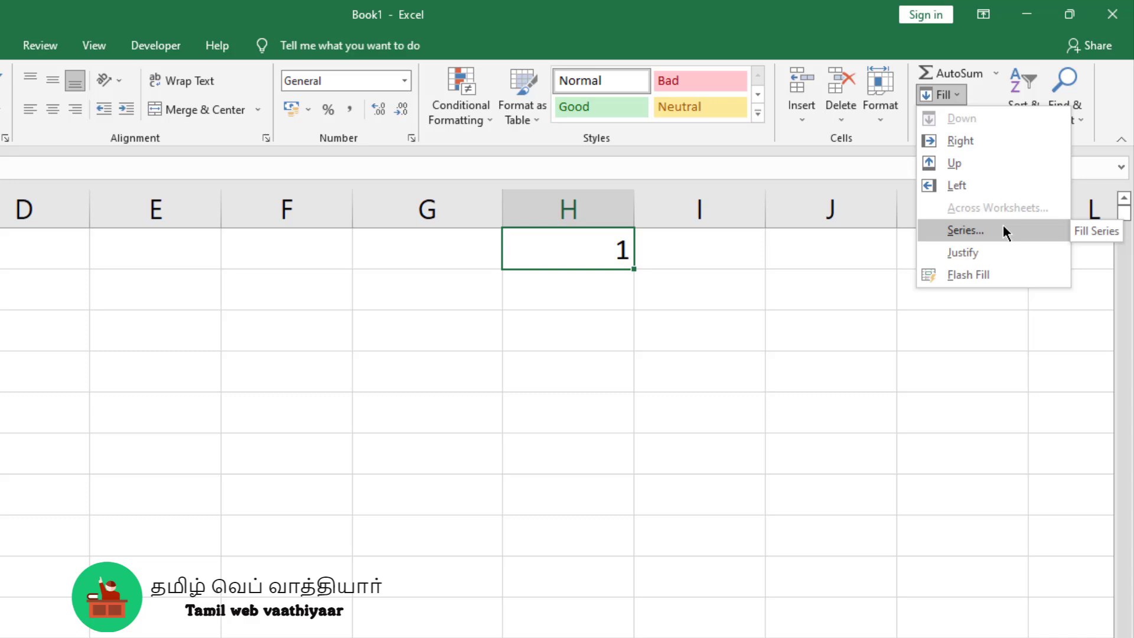
click(1061, 235)
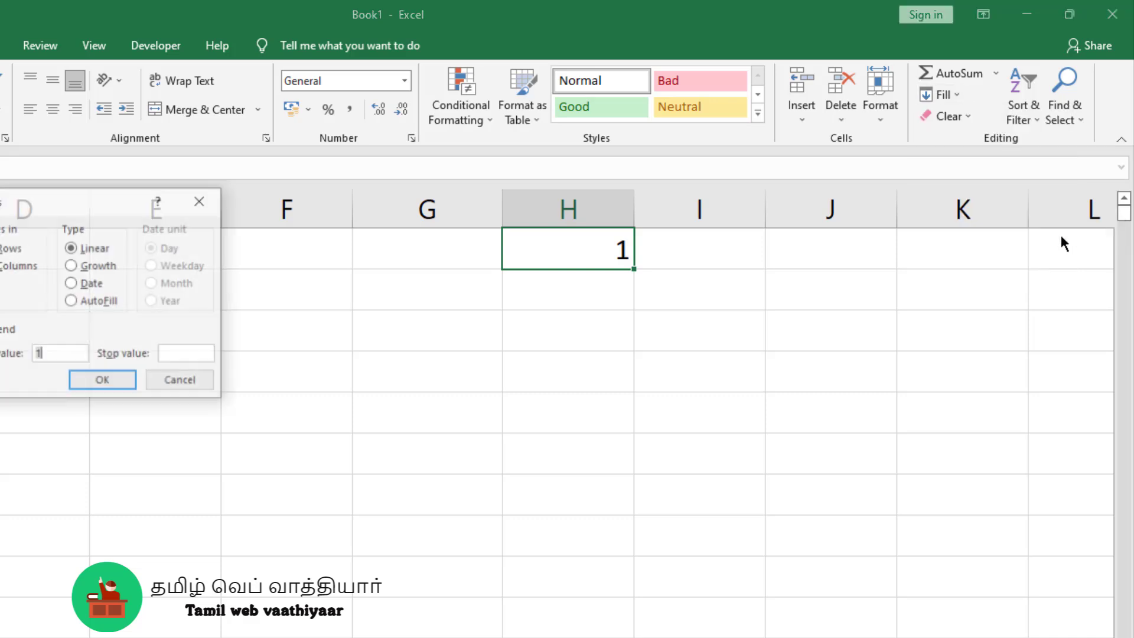
drag(16, 194, 227, 206)
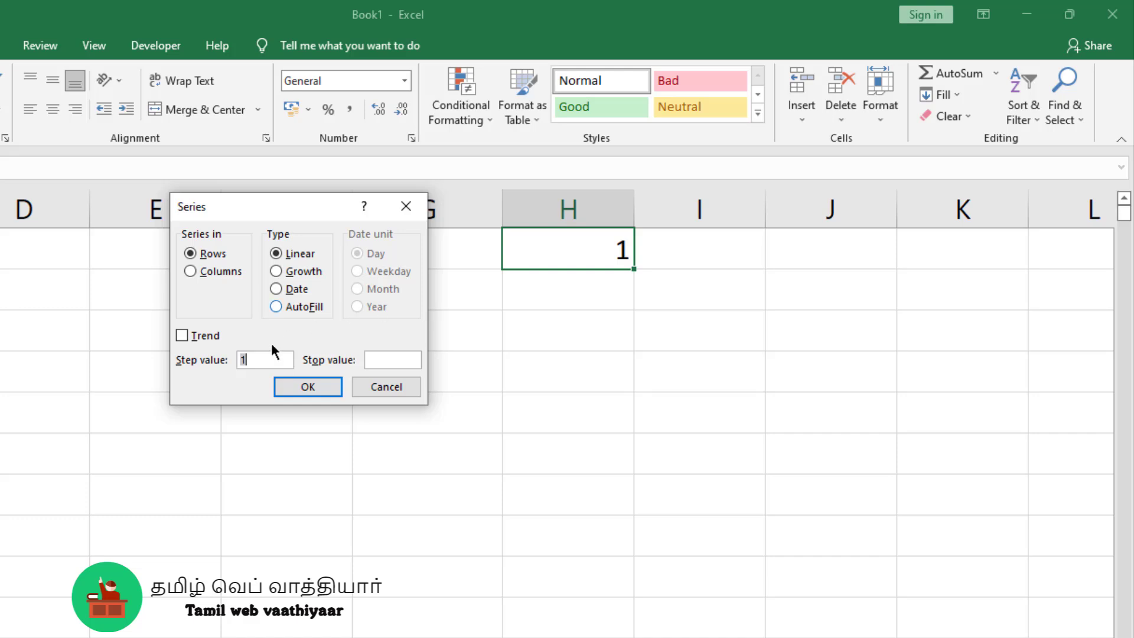
click(228, 272)
click(267, 358)
click(399, 358)
text(1000)
text(0)
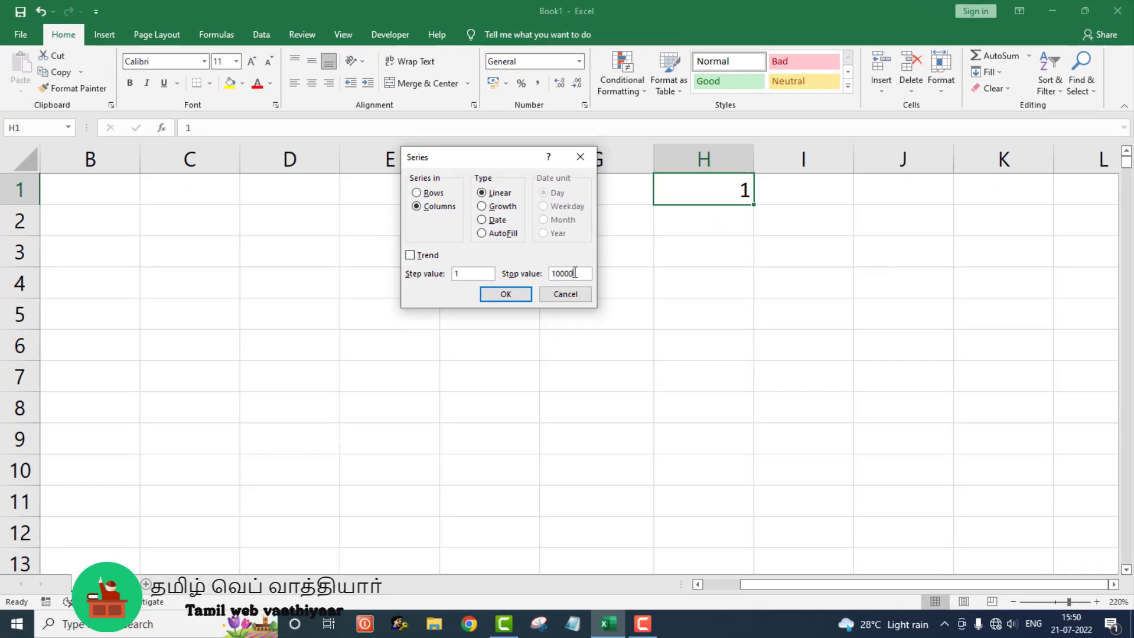
click(526, 294)
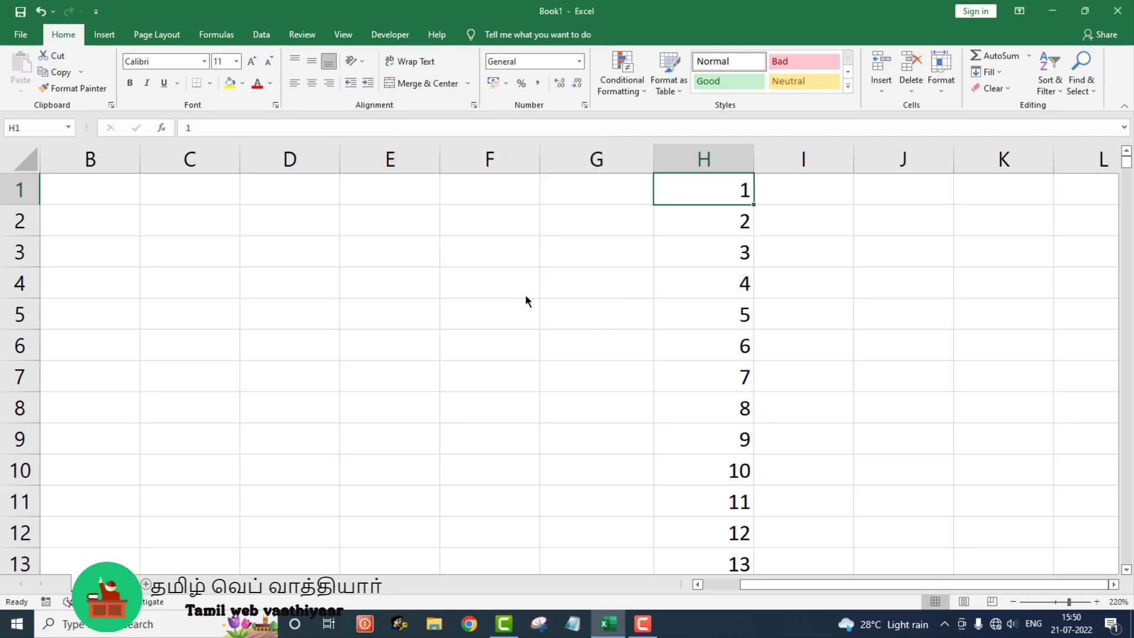
Examine the series in column H down to its last filled cell and return to its first cell
scroll(682, 254, down, 15)
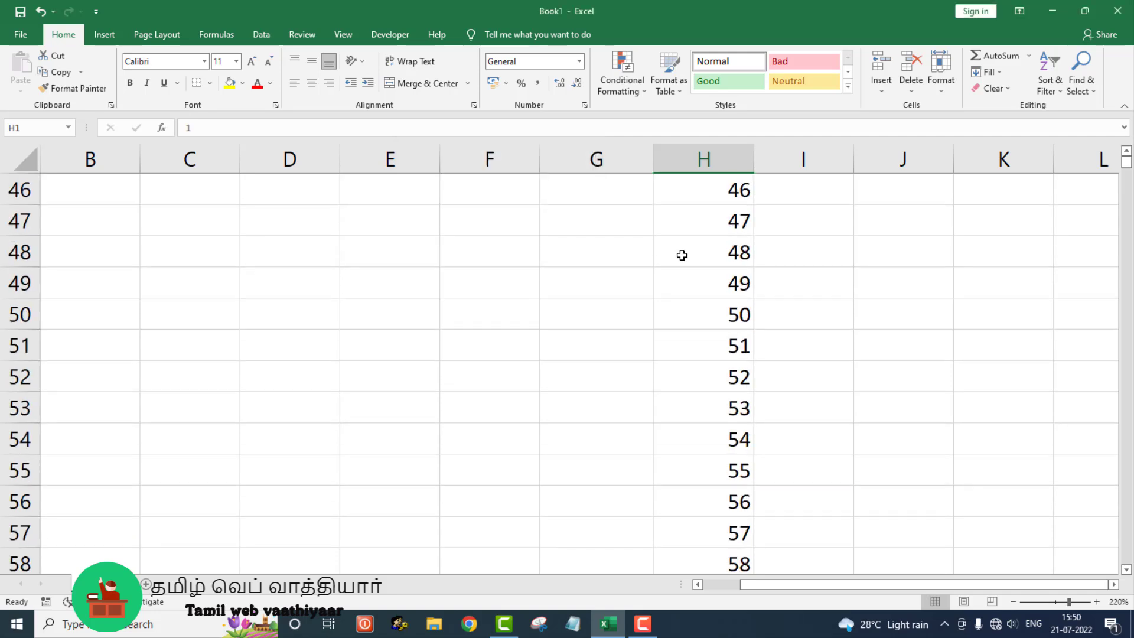
scroll(682, 255, down, 19)
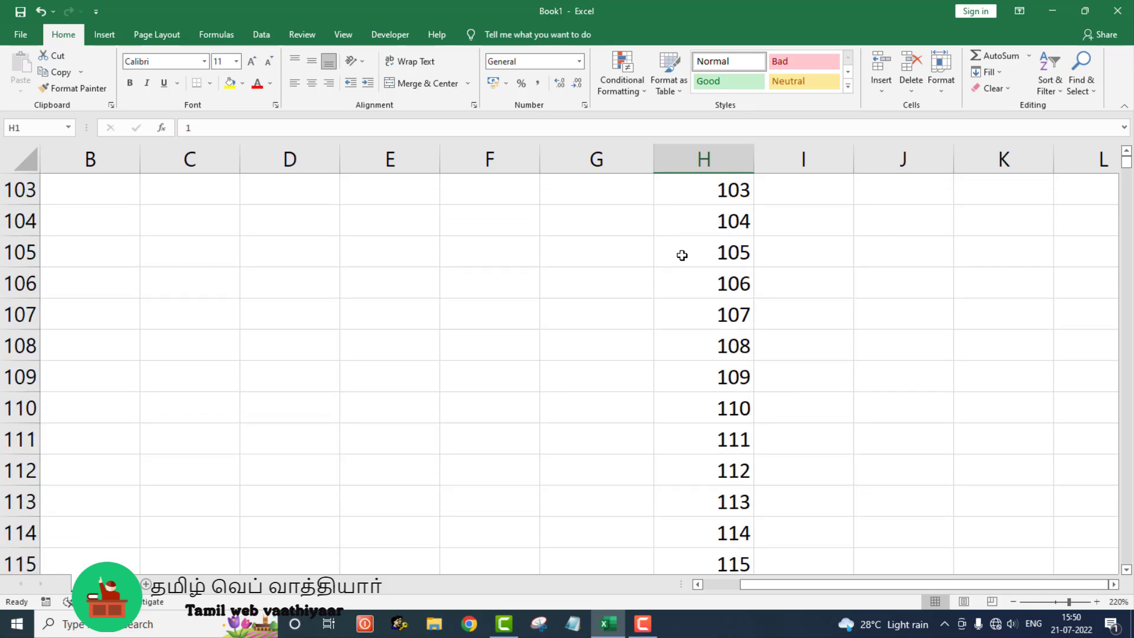
click(682, 255)
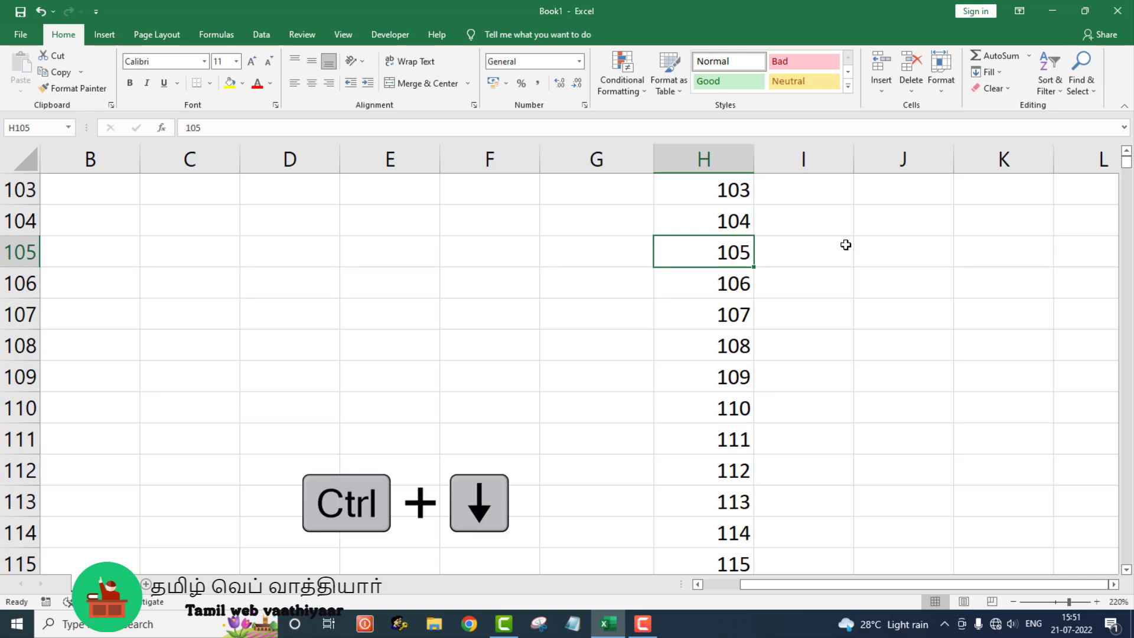
key(ctrl+Down)
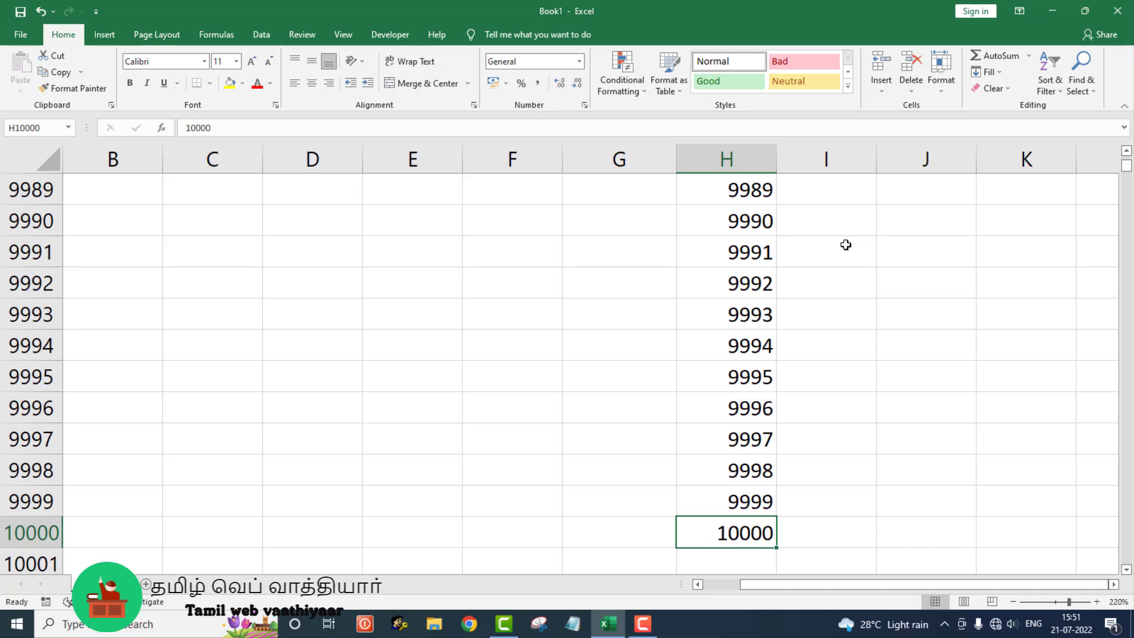
key(ctrl+Up)
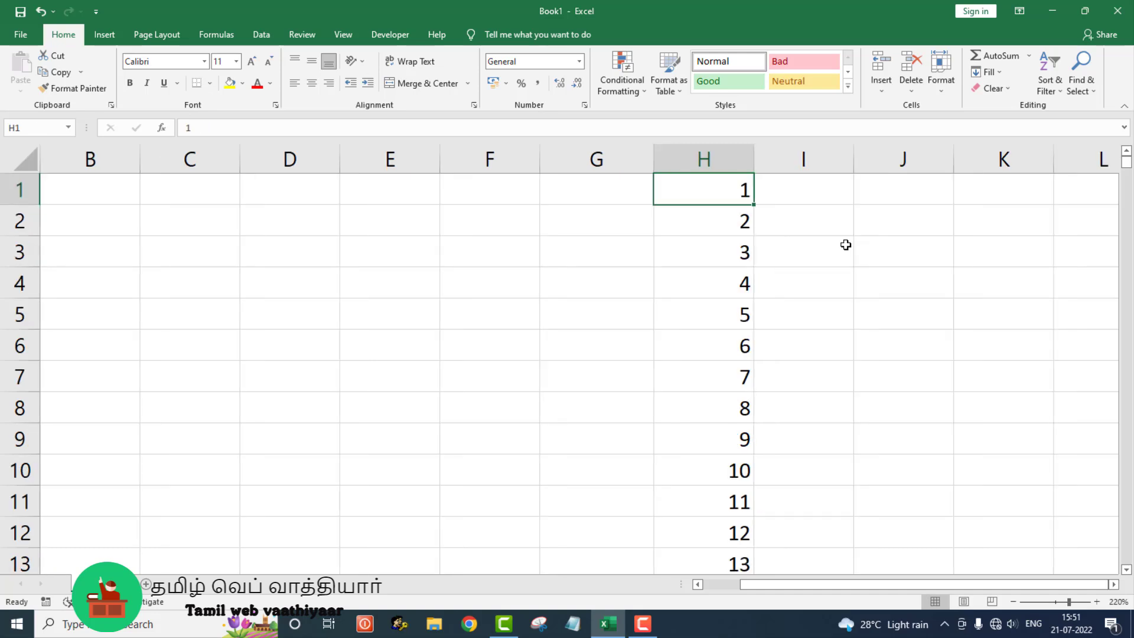
Clear all of column H and enter 10 in cell H1 as the new starting value
click(730, 165)
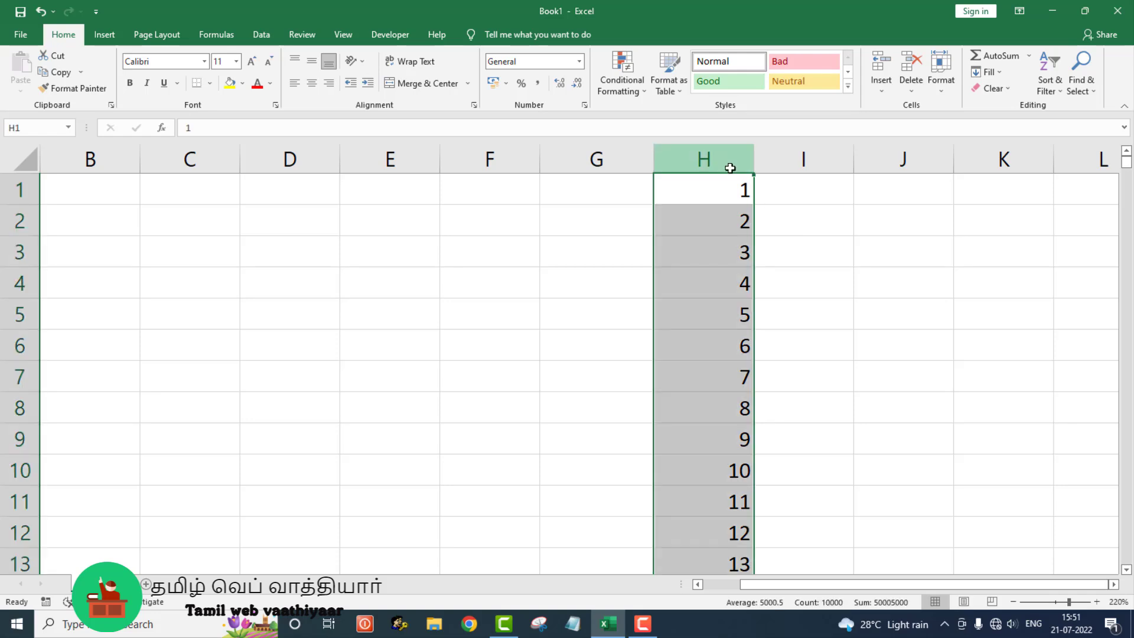
key(Delete)
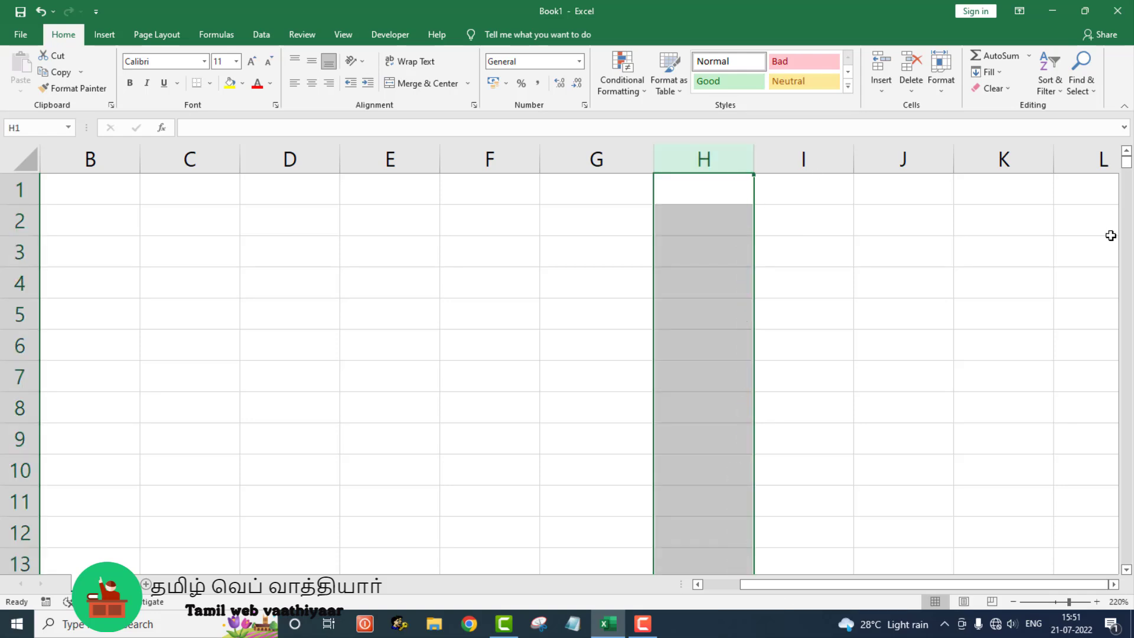
click(743, 190)
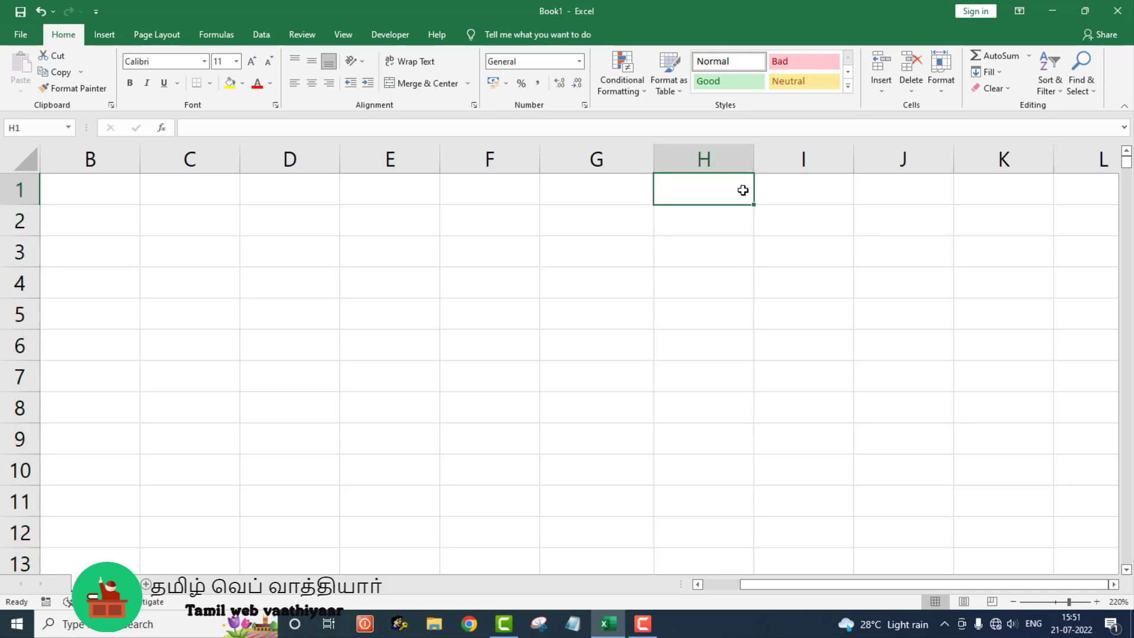
text(10)
key(Return)
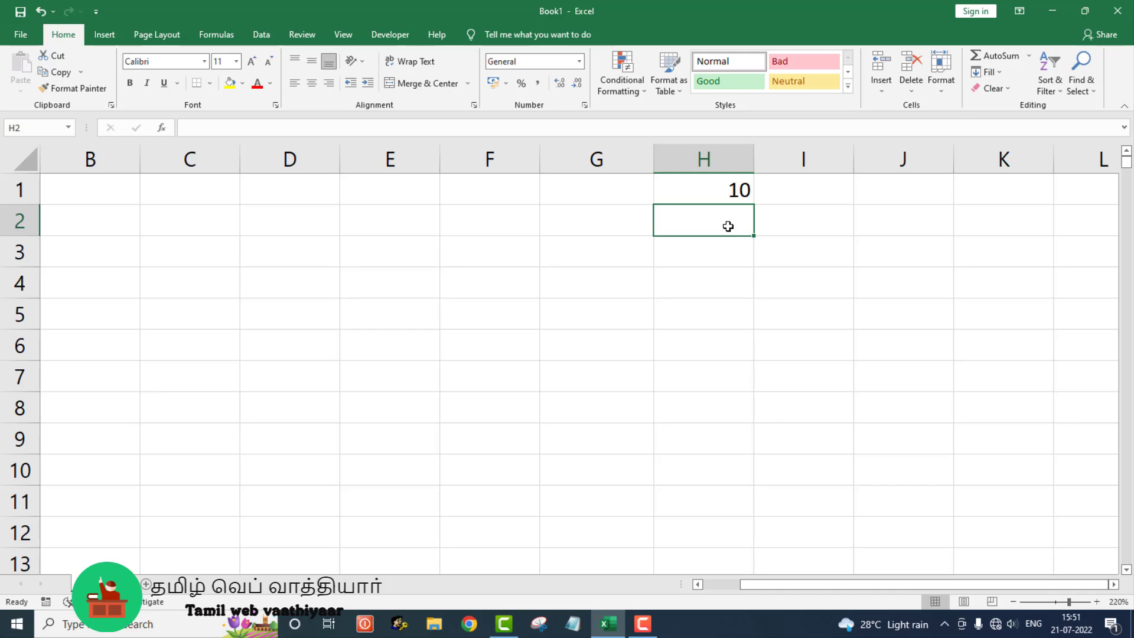
Fill a linear series in columns starting from H1, with step value 10 and stop value 10000
click(734, 188)
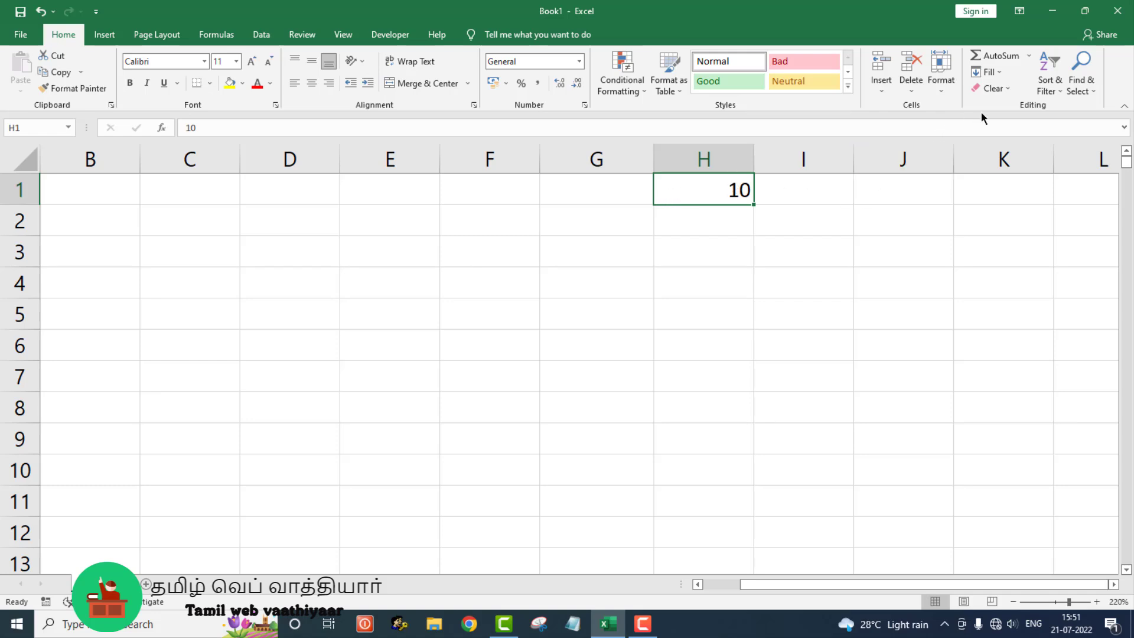
click(998, 76)
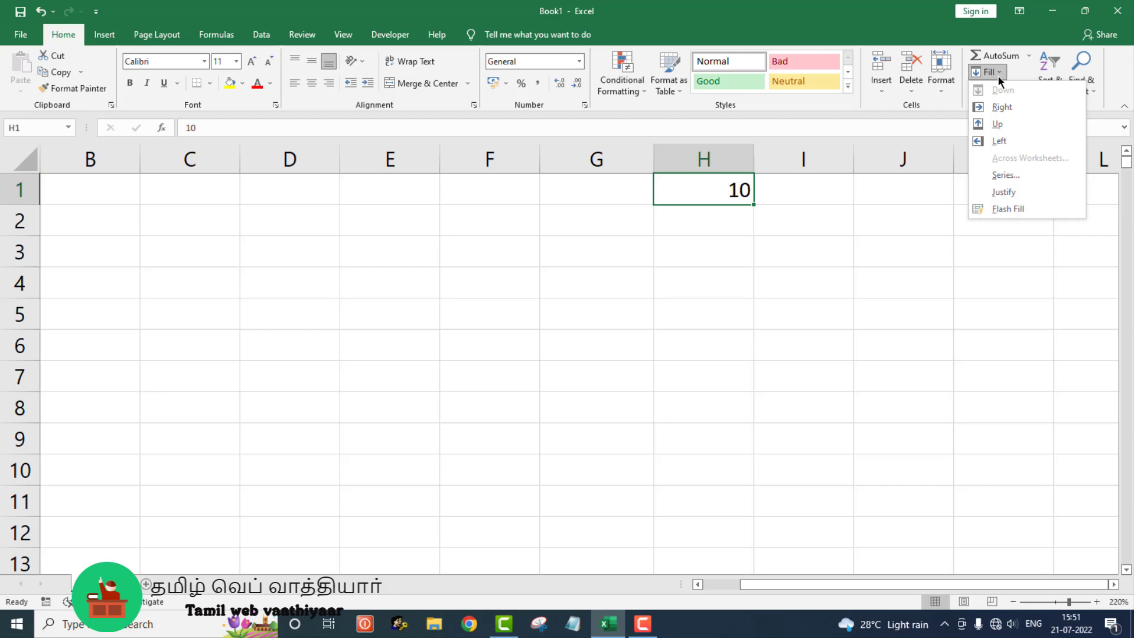
click(1006, 175)
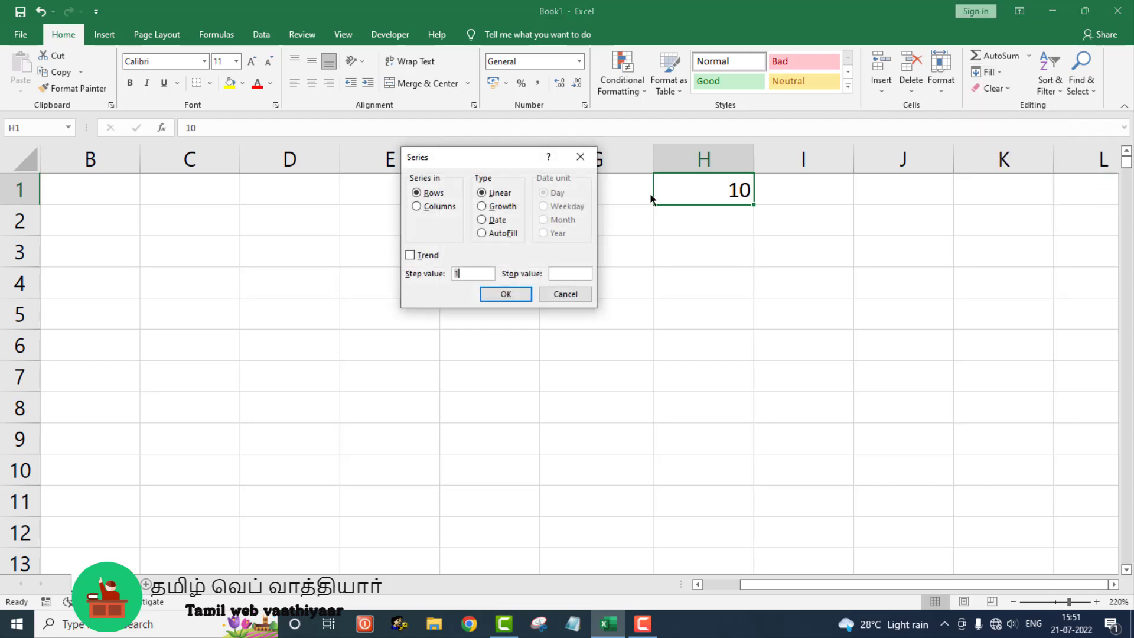
drag(500, 151, 504, 199)
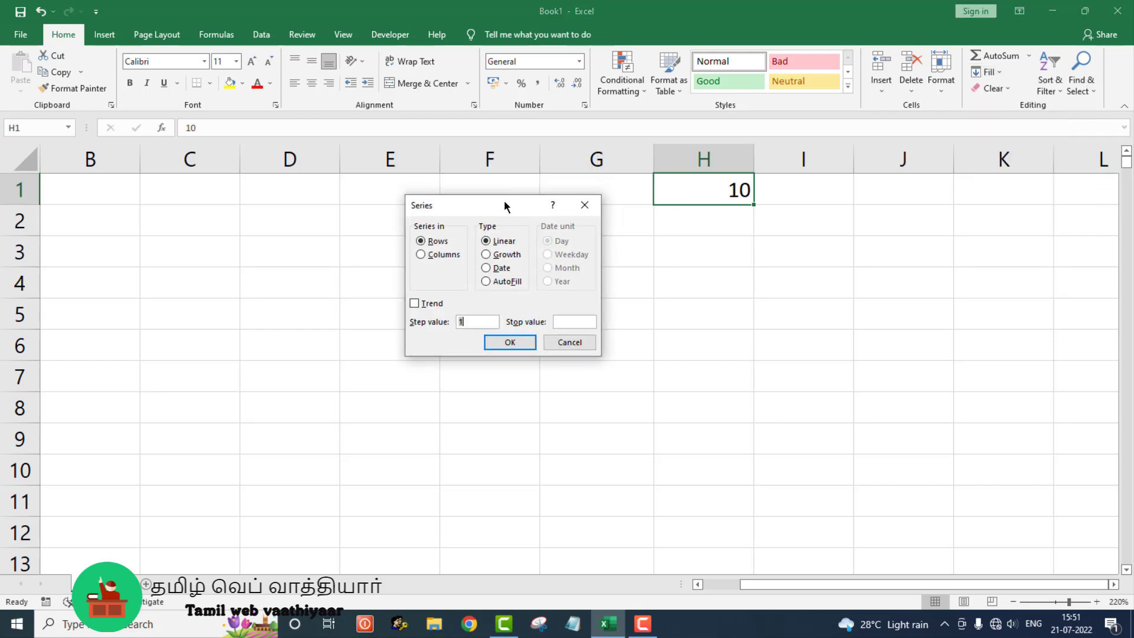
click(444, 255)
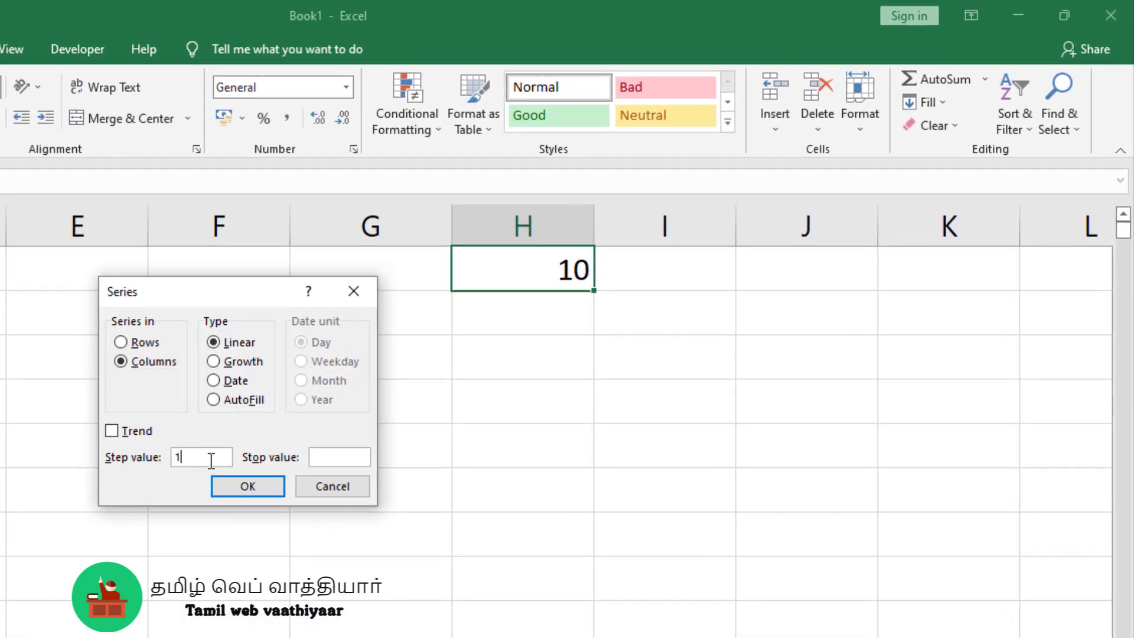
text(0)
click(317, 459)
text(10000)
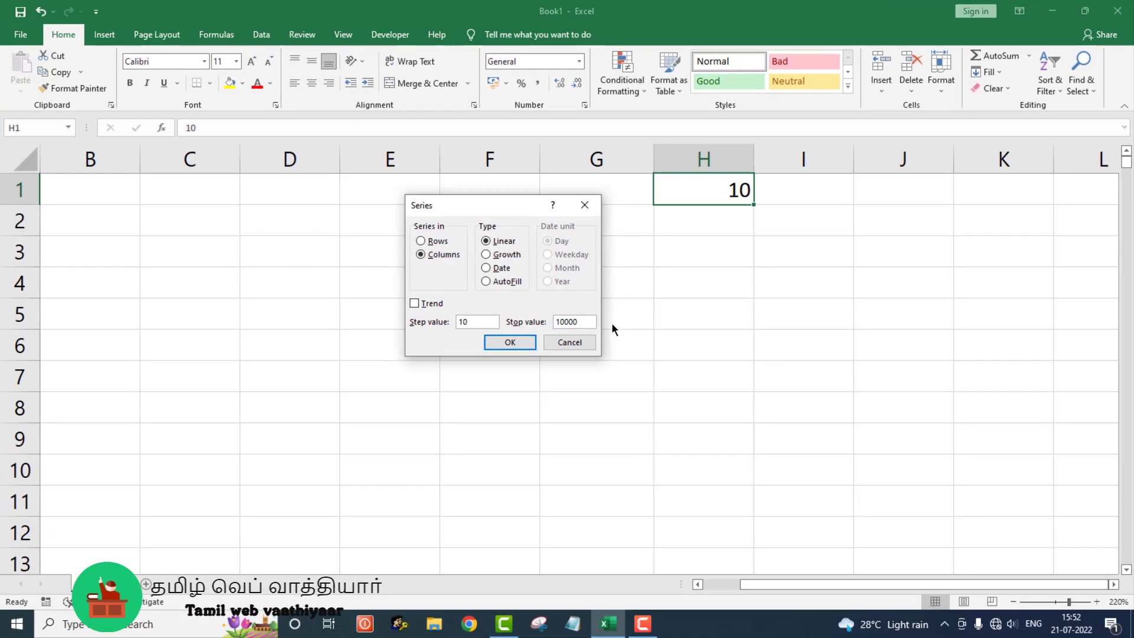
click(525, 341)
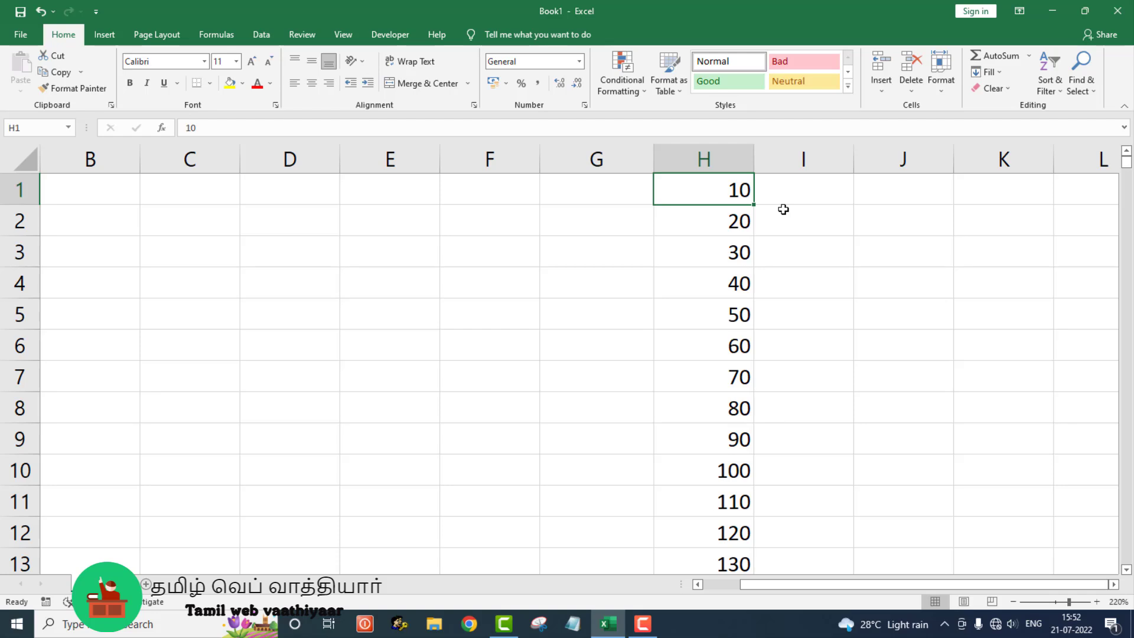
Go to the last filled cell of the series and clear the contents of column H
key(ctrl+Down)
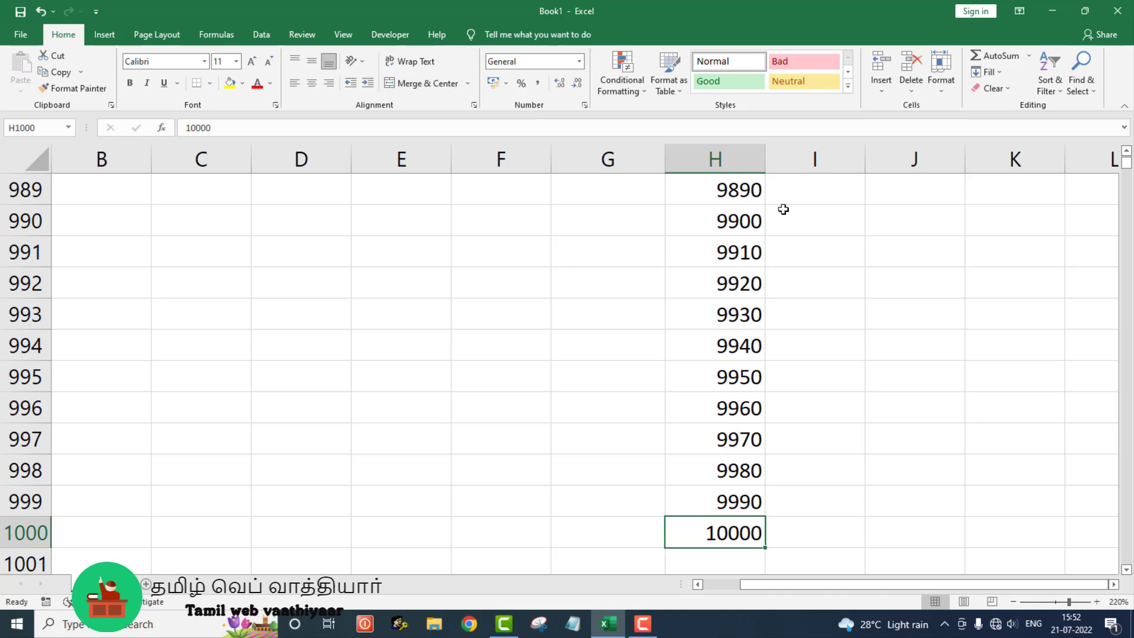
click(740, 161)
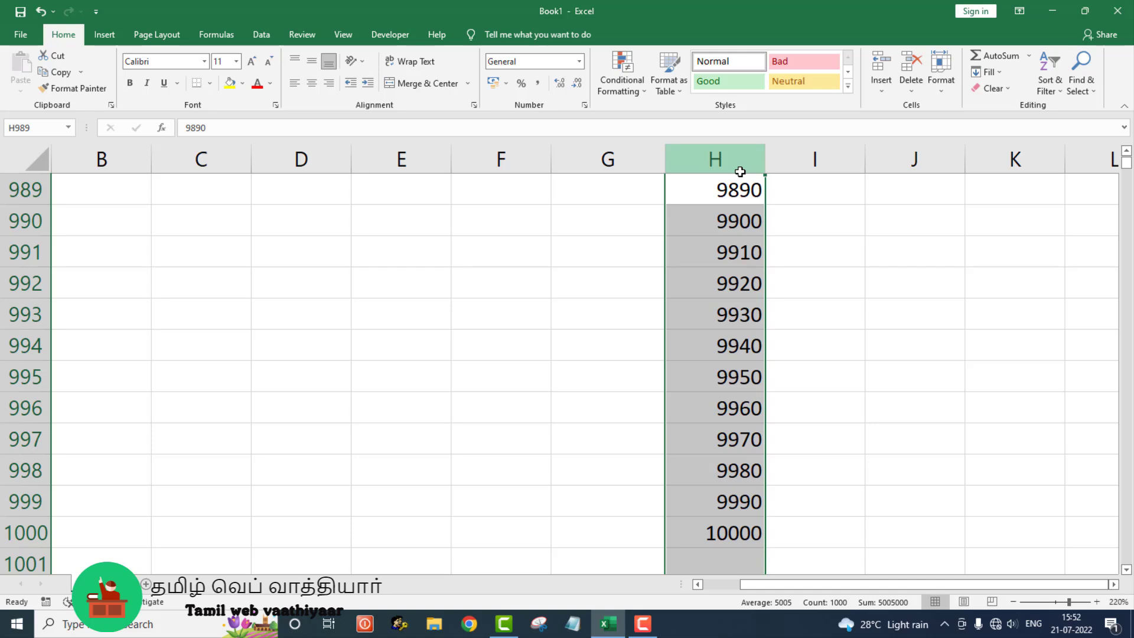
key(Delete)
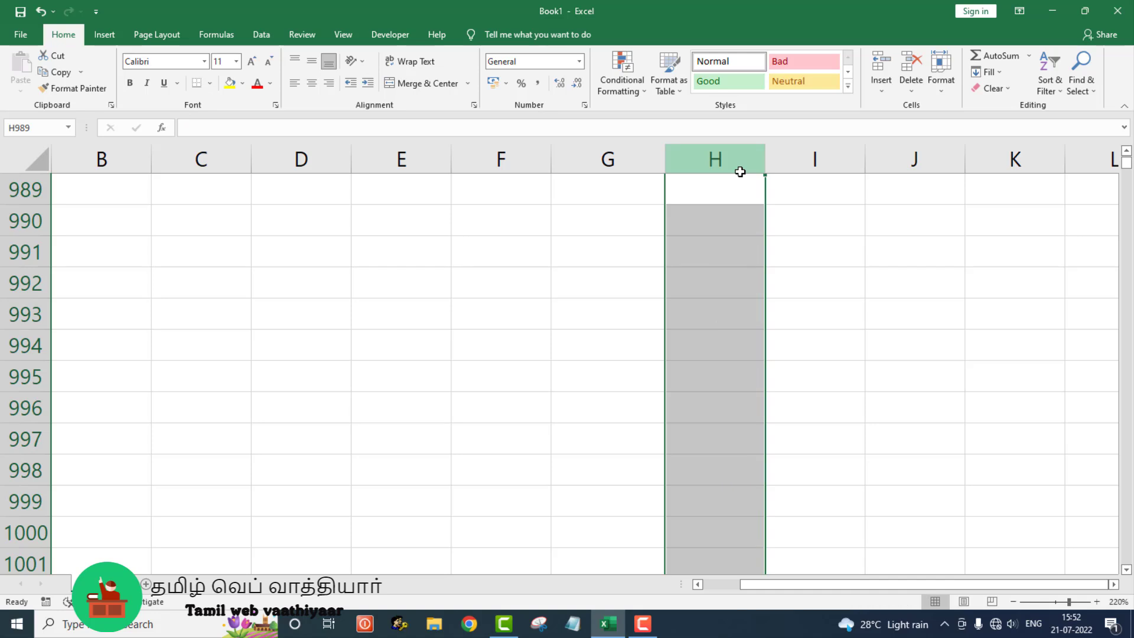
Return to the beginning of the sheet and enter the date 01/01/2020 in cell G1
click(707, 184)
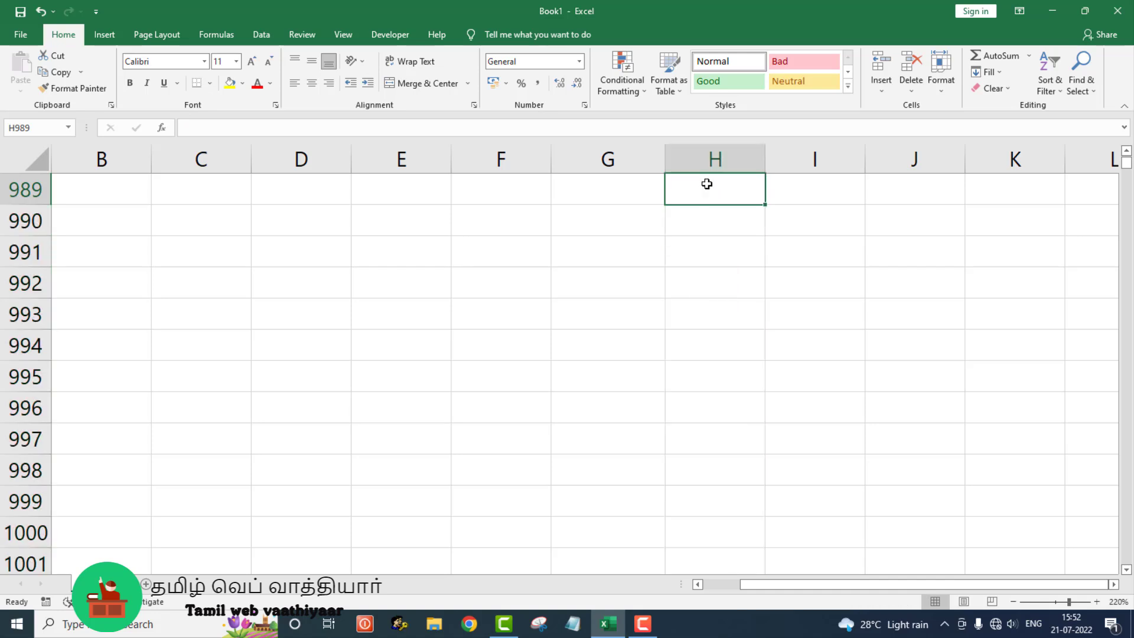
key(ctrl+Home)
click(707, 184)
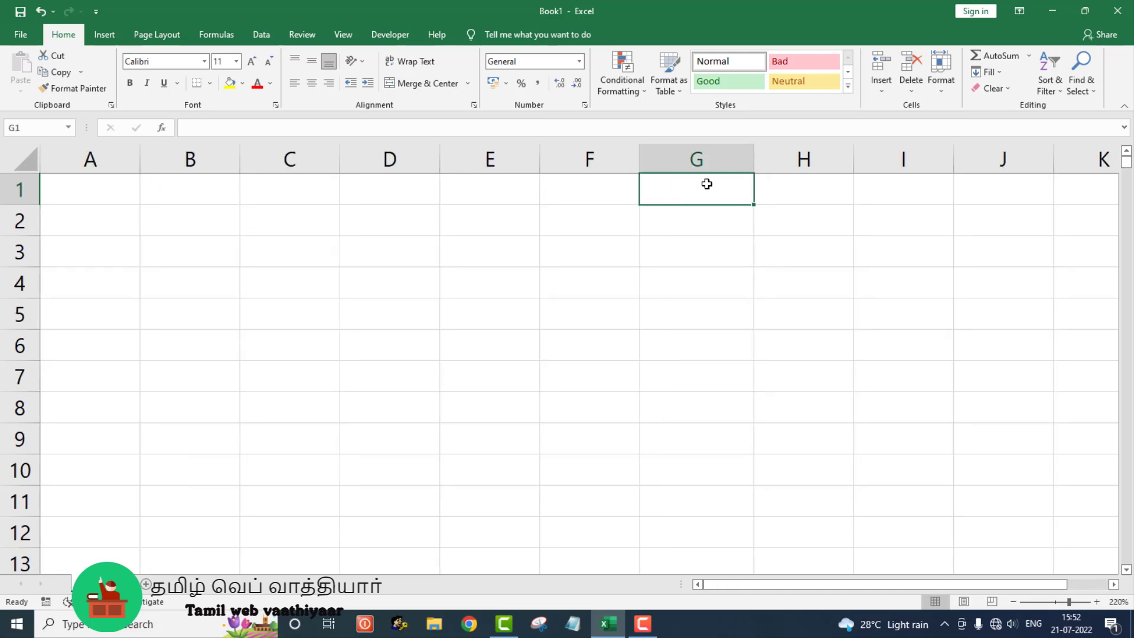
text(01)
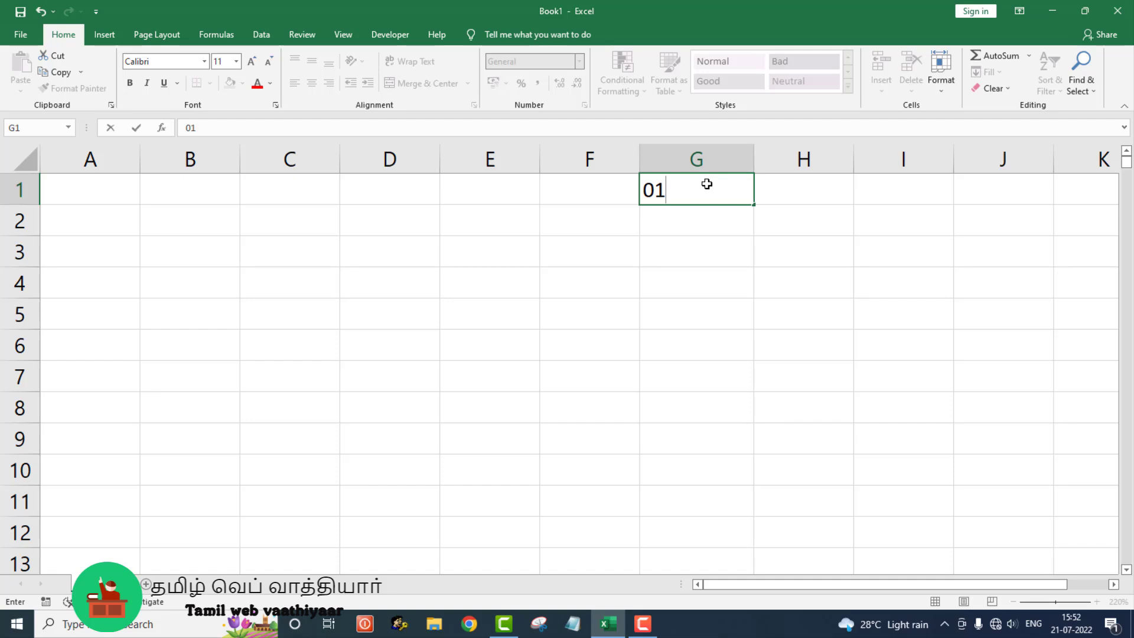
text(/01/2020)
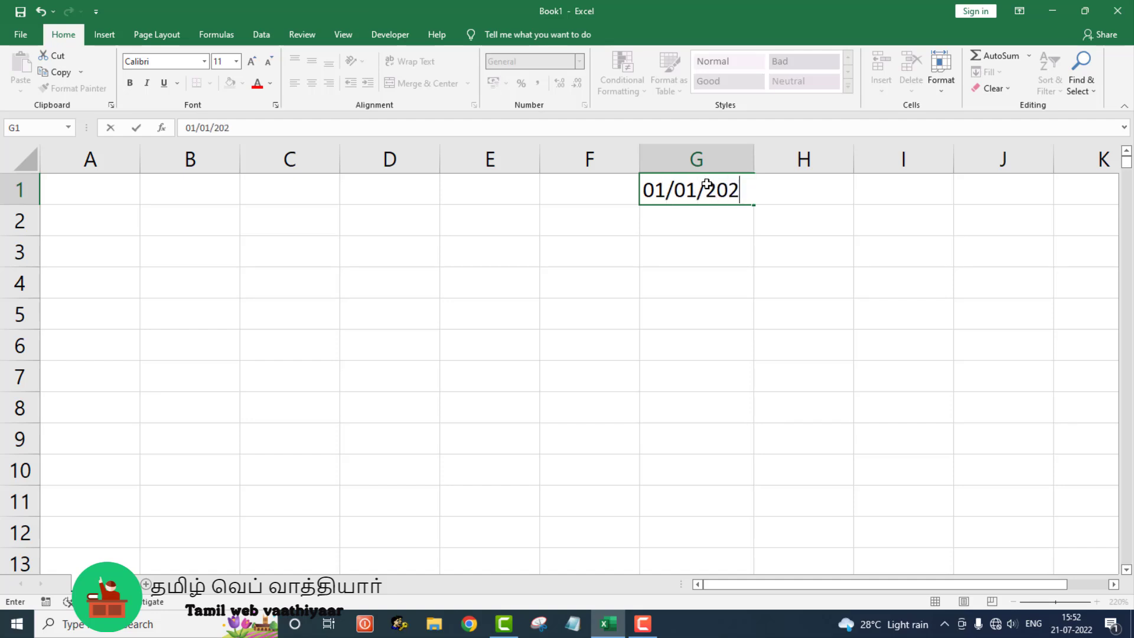
key(Return)
Fill a date series in columns from G1 by day, with step value 1 and stop value 31/12/2020
click(714, 183)
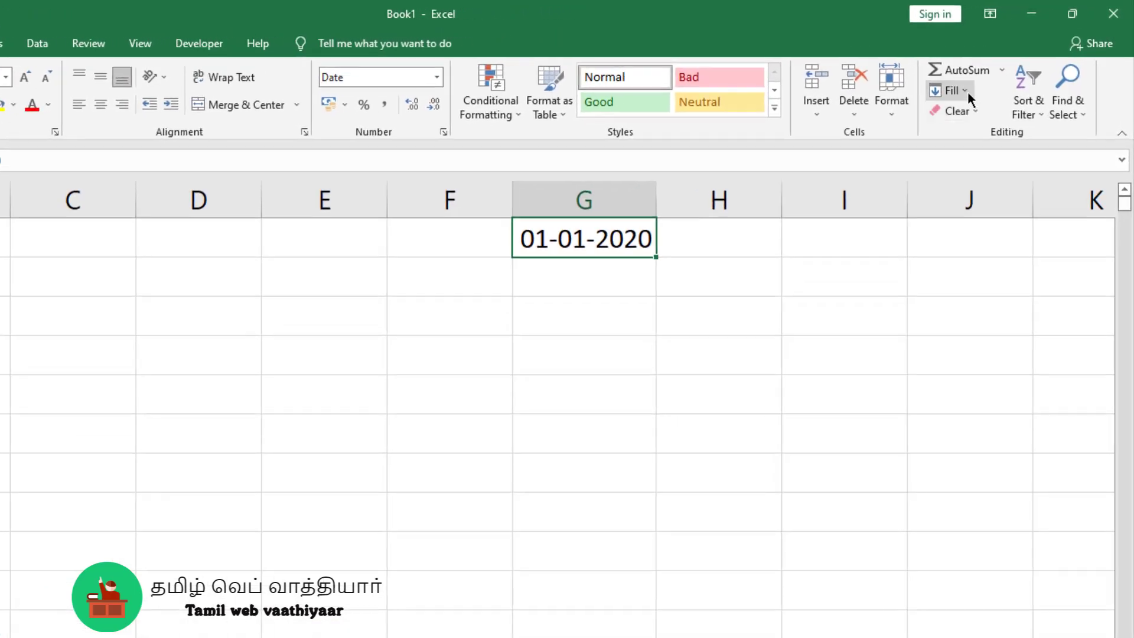
click(968, 91)
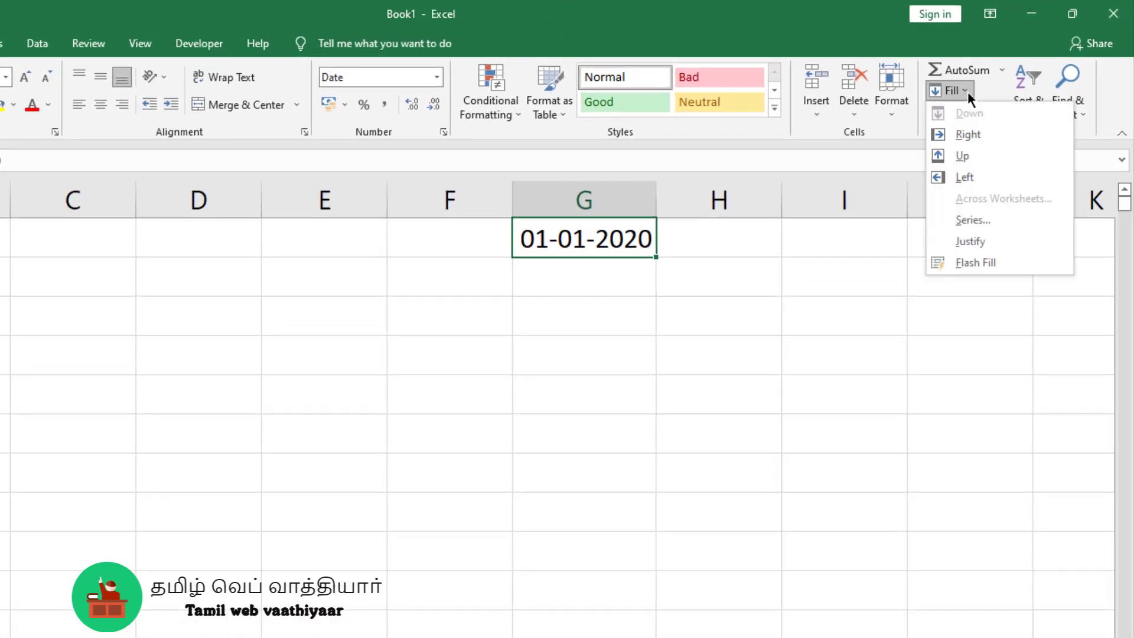
click(981, 220)
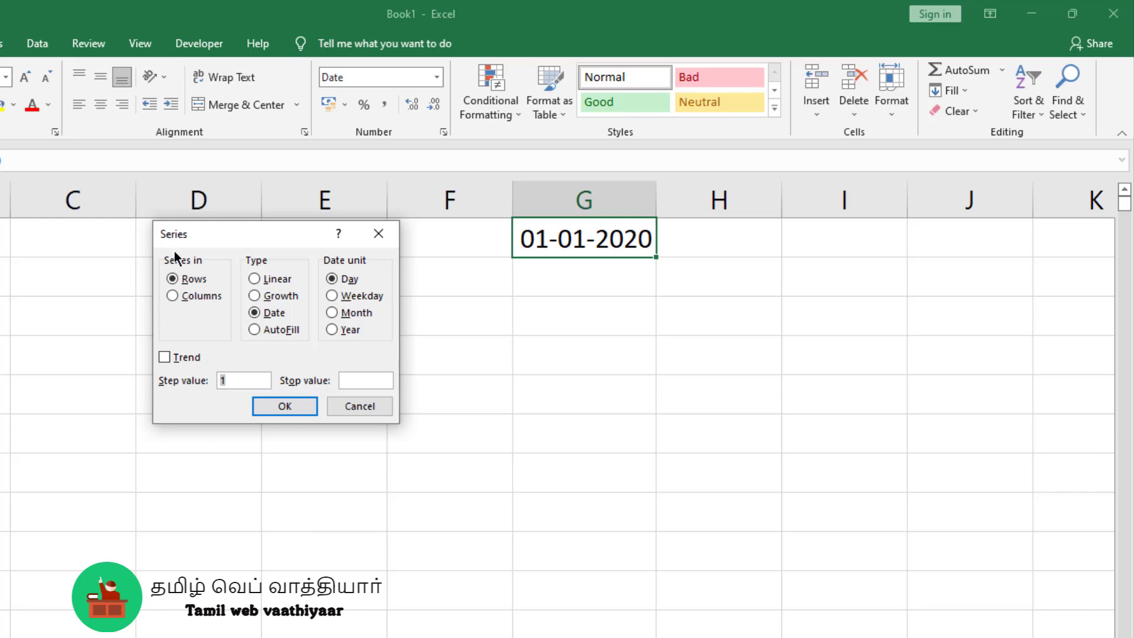
click(200, 295)
click(232, 380)
text(31/)
text(12)
text(/)
text(20)
text(20)
click(308, 404)
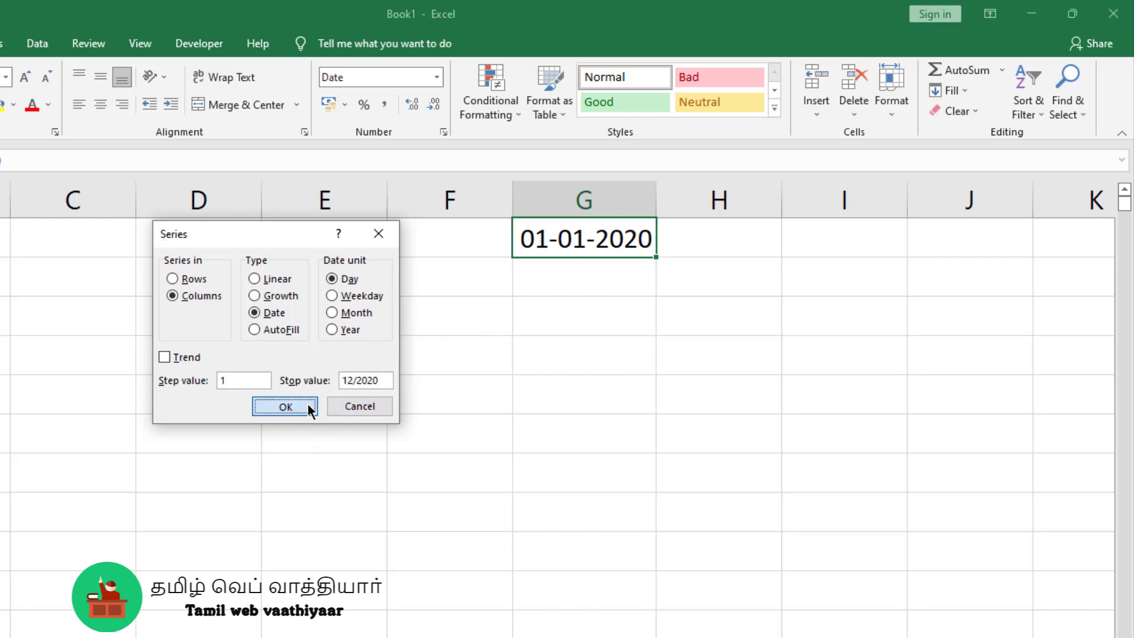
Examine the dates in column G through late December and return to the first cell
scroll(614, 360, down, 8)
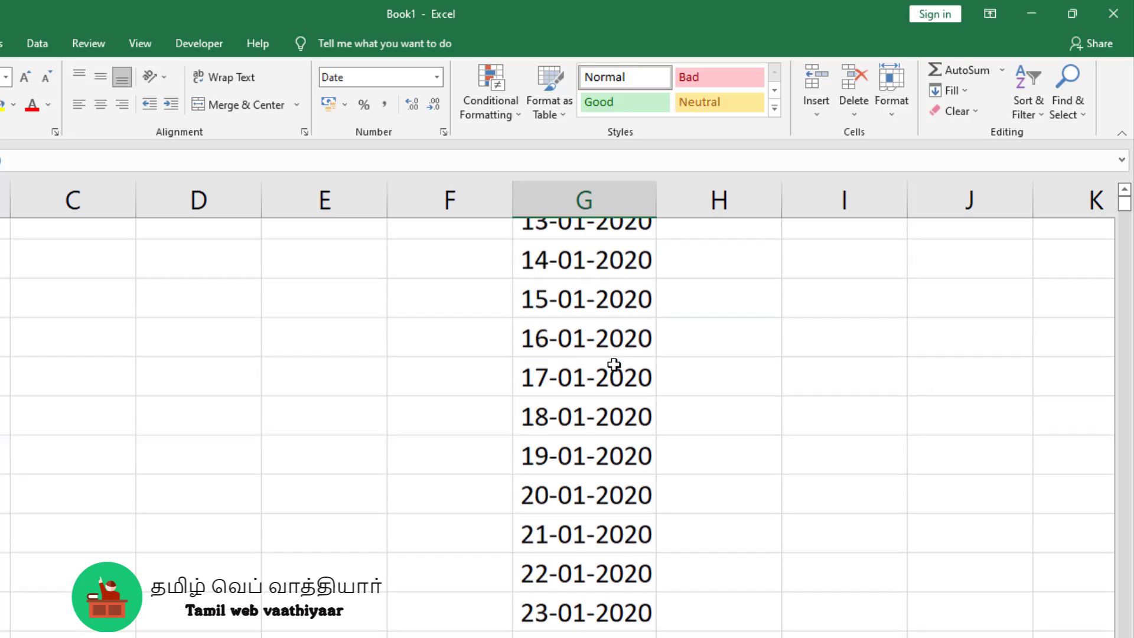
click(557, 391)
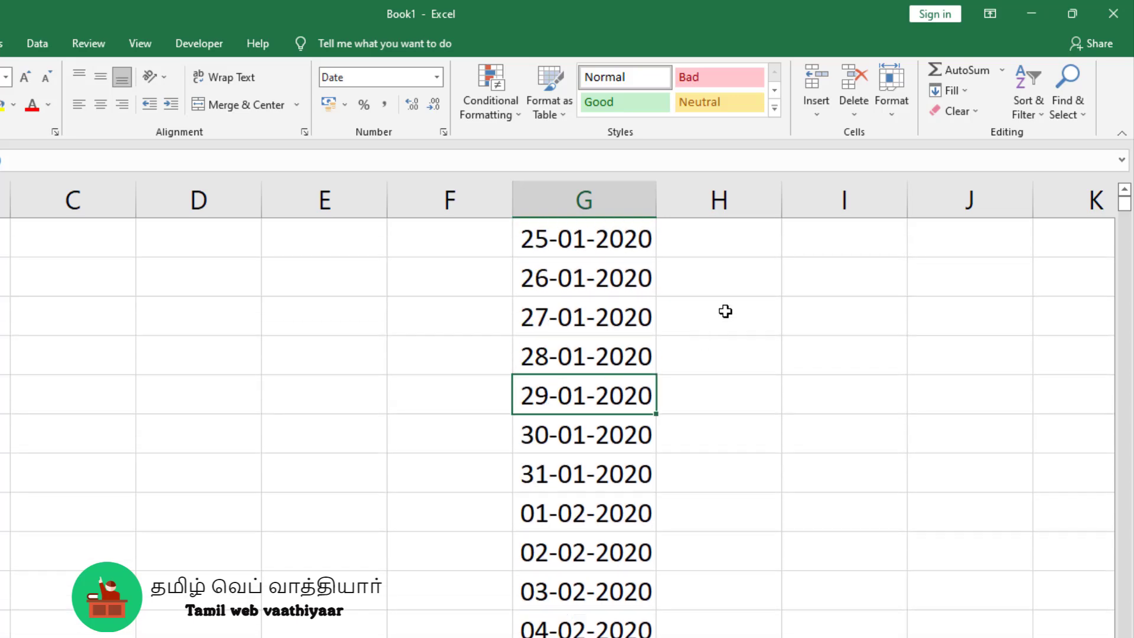
scroll(726, 312, down, 20)
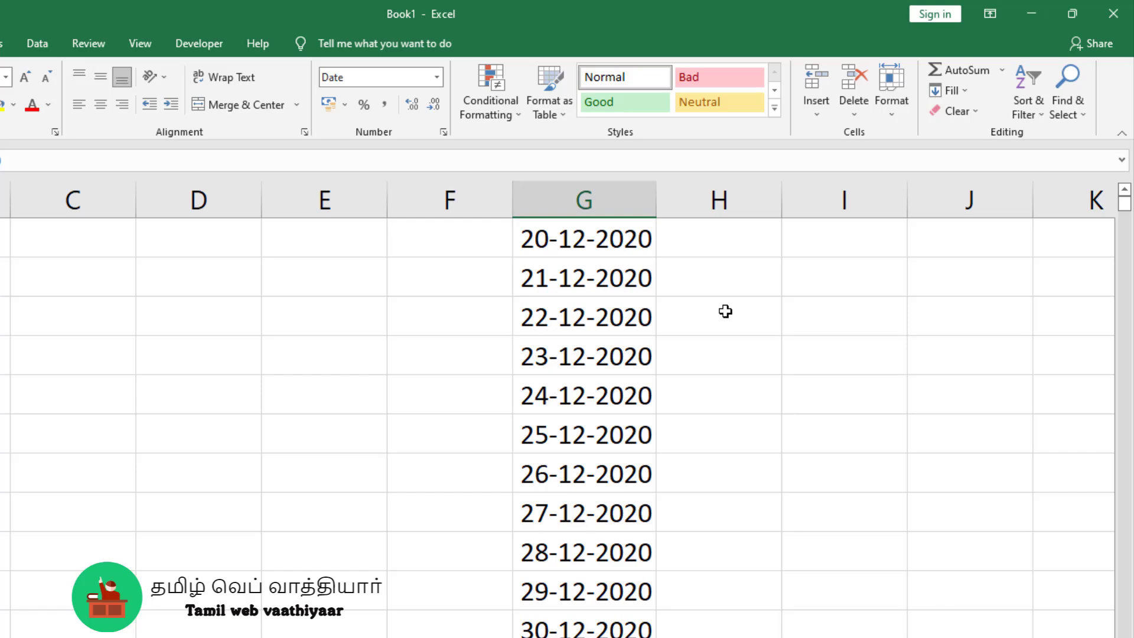
scroll(726, 311, up, 19)
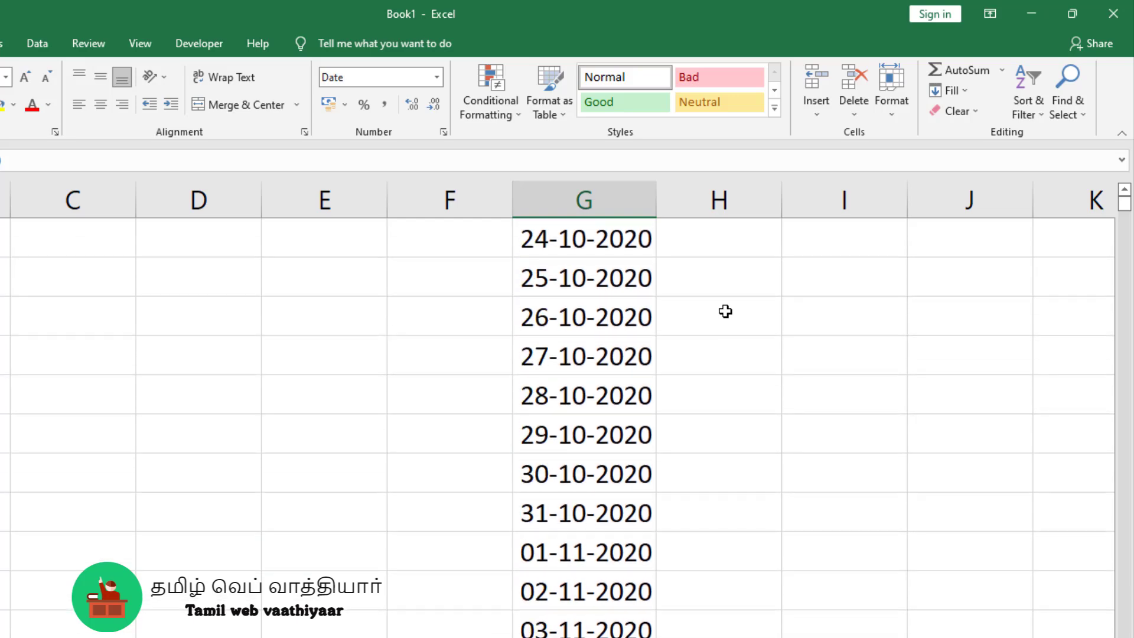
key(ctrl+Up)
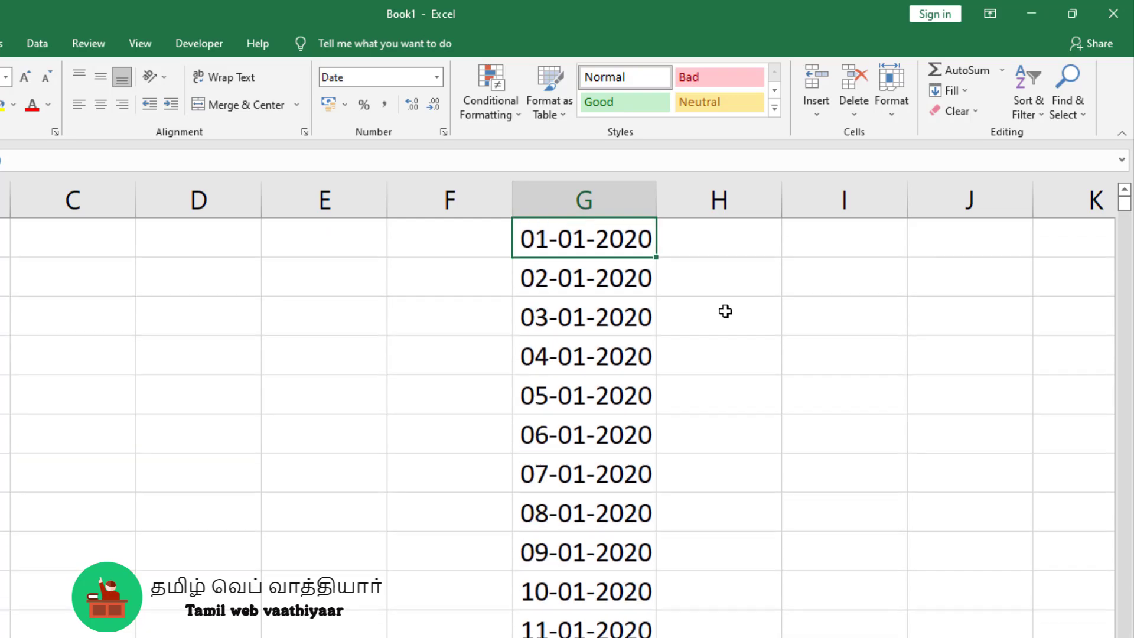
Clear all of column G and enter 1, 3 and 5 in cells G1 to G3
click(637, 206)
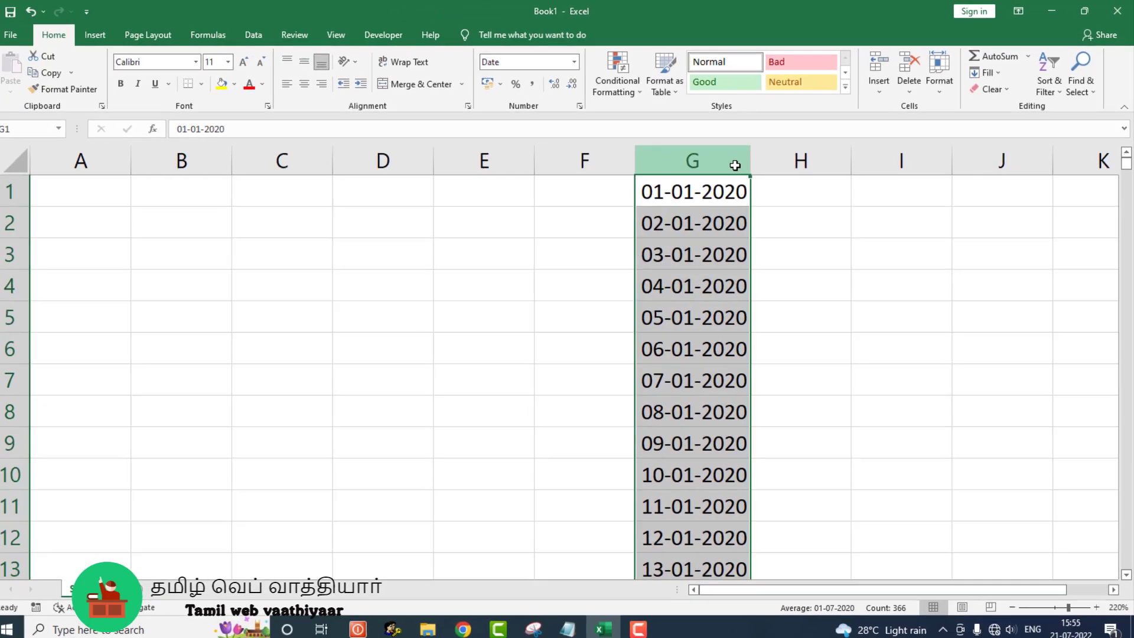
key(Delete)
click(638, 249)
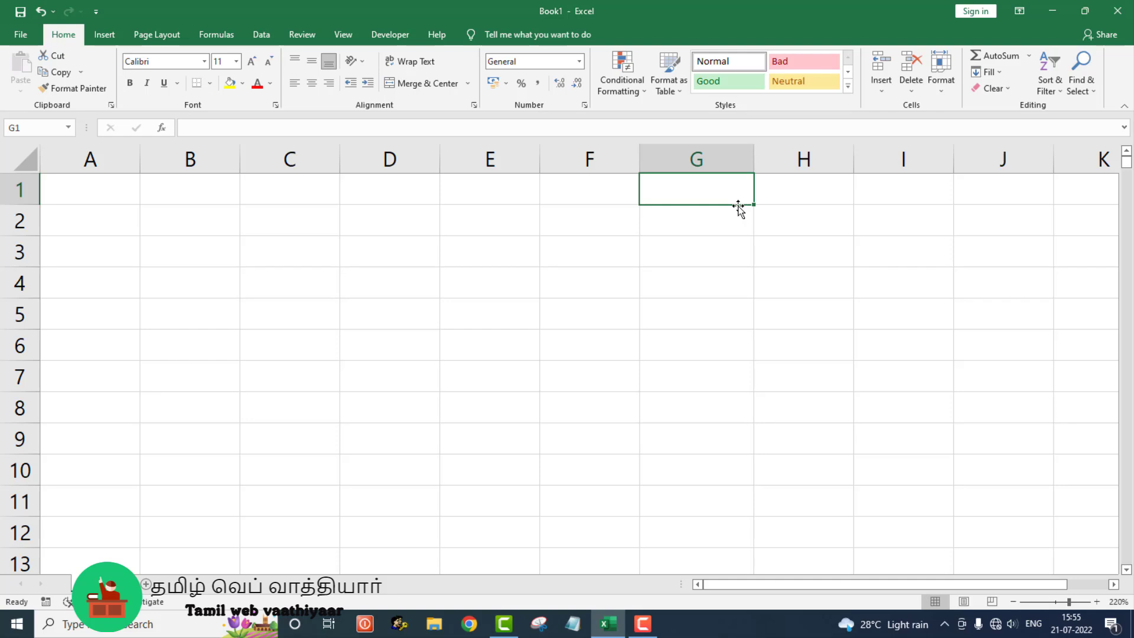
text(1)
key(Return)
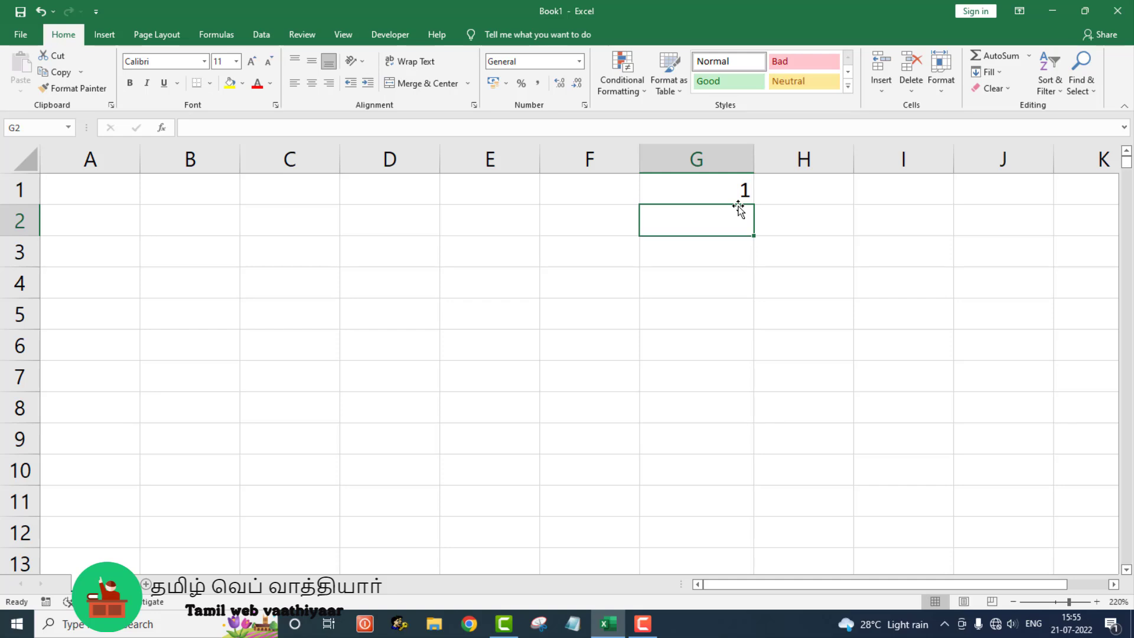
text(3)
key(Return)
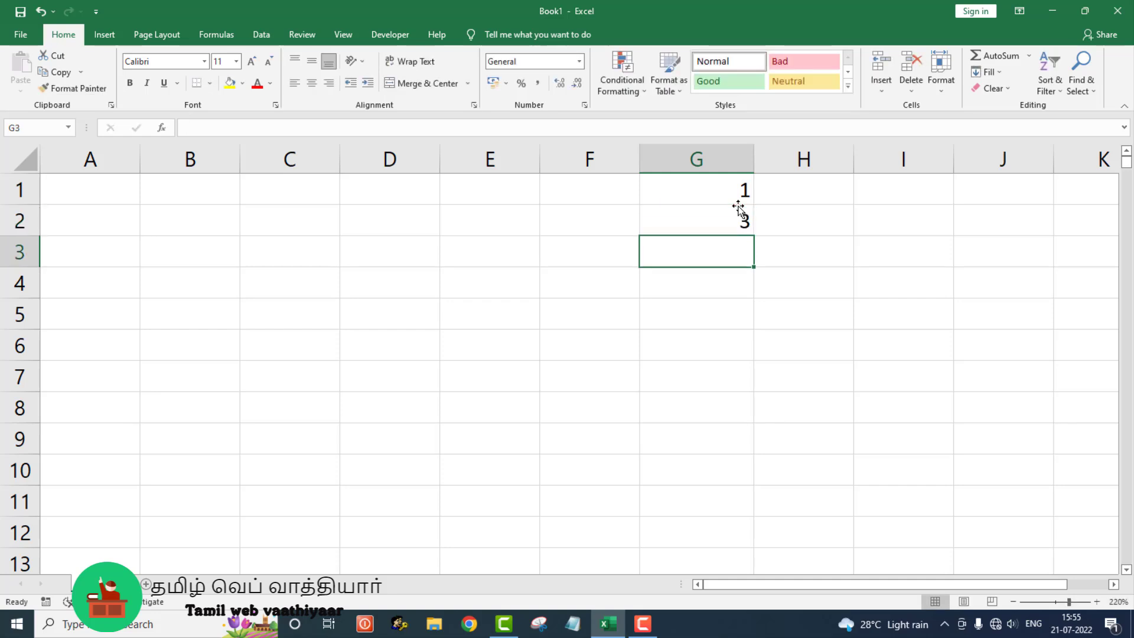
text(5)
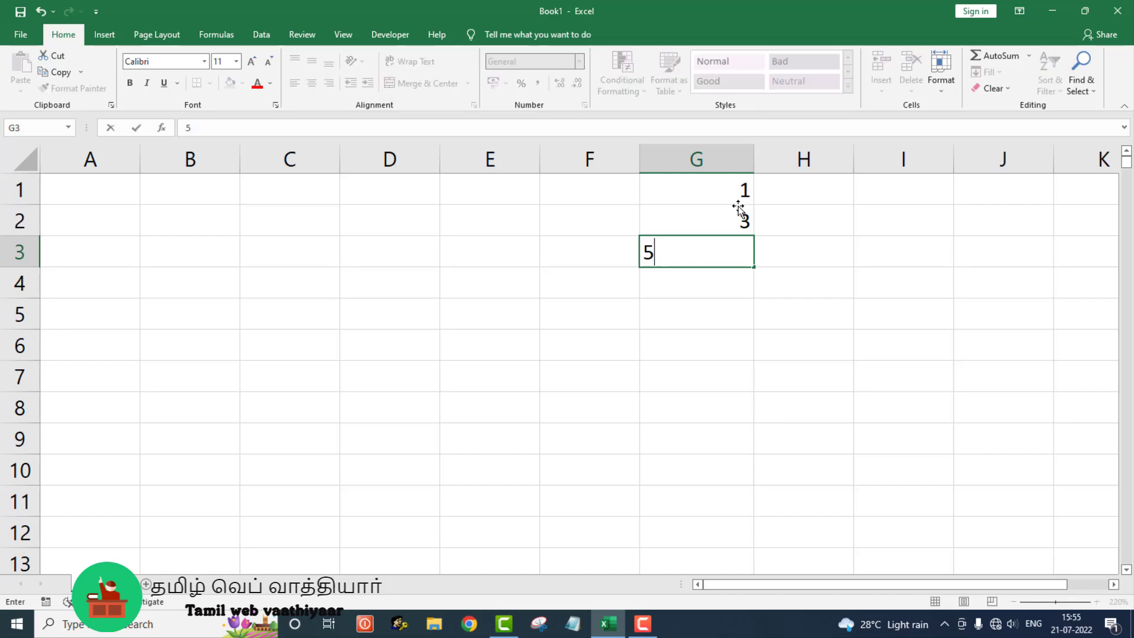
key(Return)
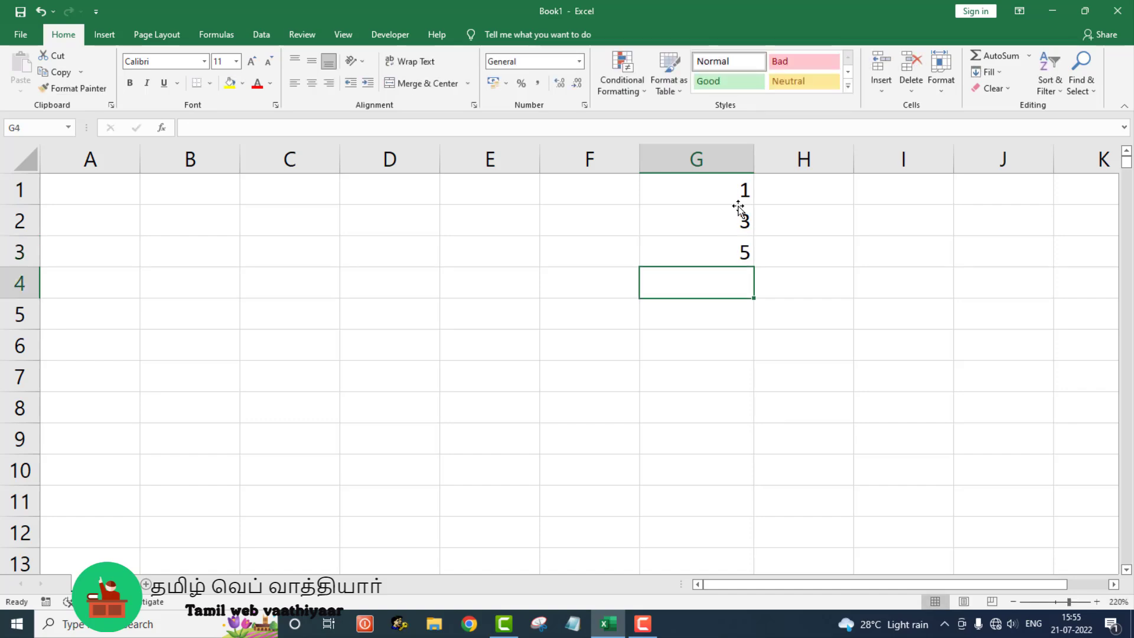
Fill cells G1 to G13 with a linear series in columns, using the Trend option to continue the entered values
click(729, 192)
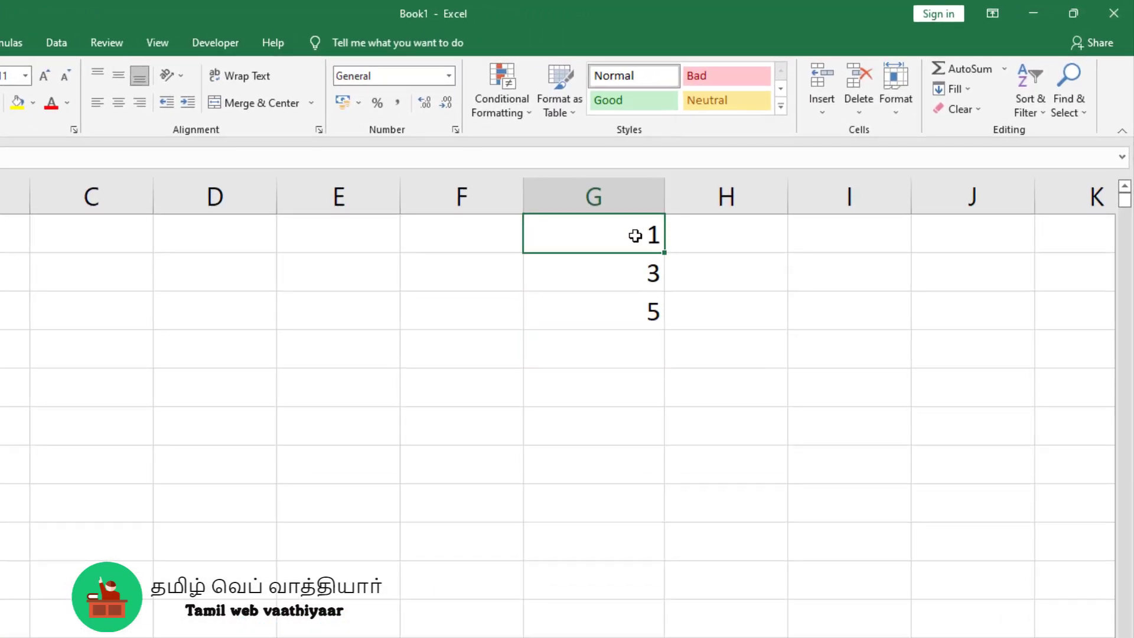
drag(636, 236, 621, 629)
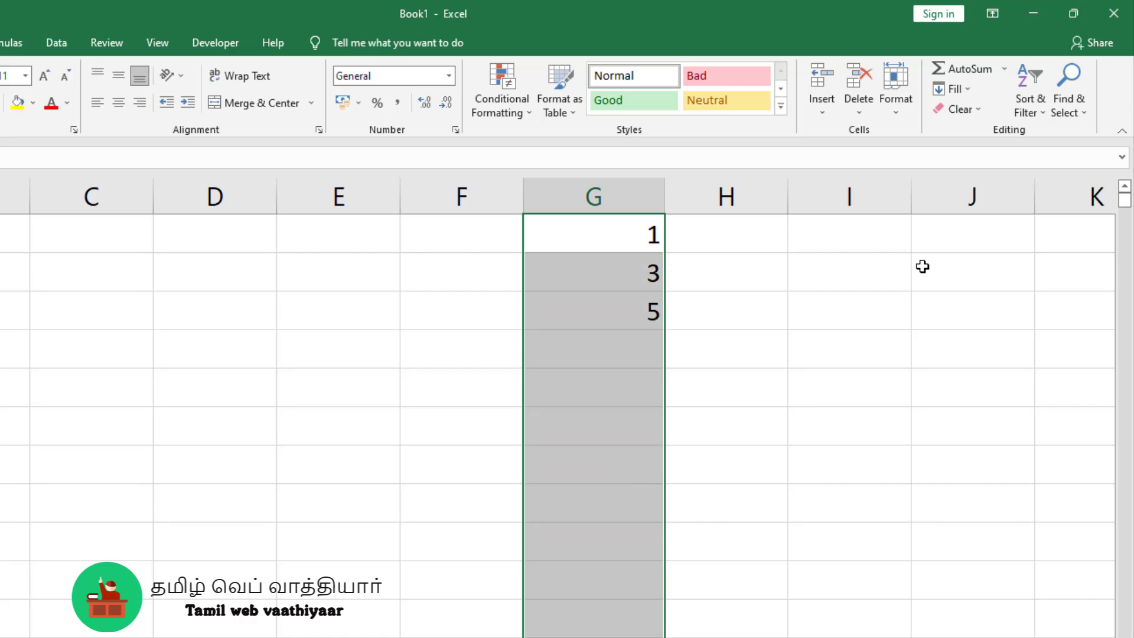
click(974, 93)
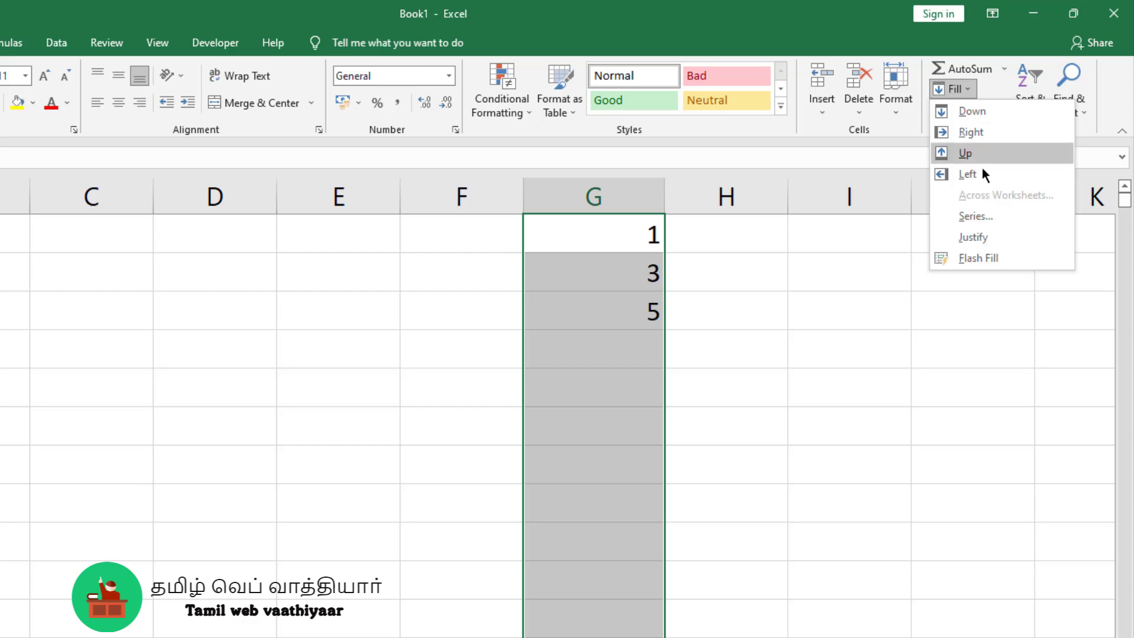
click(981, 215)
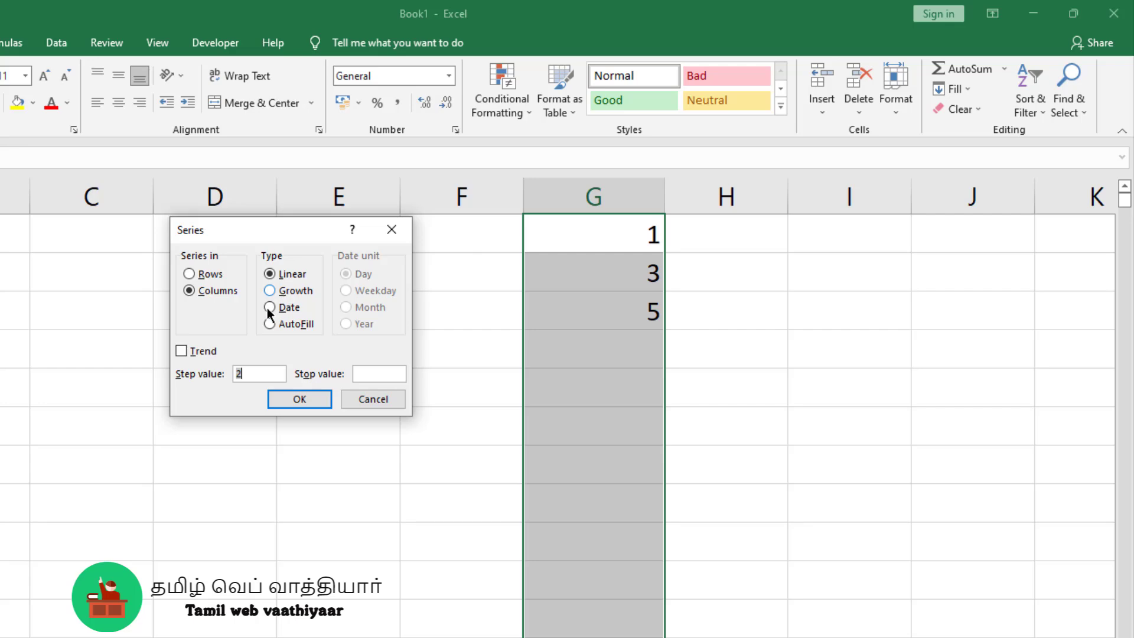
click(182, 351)
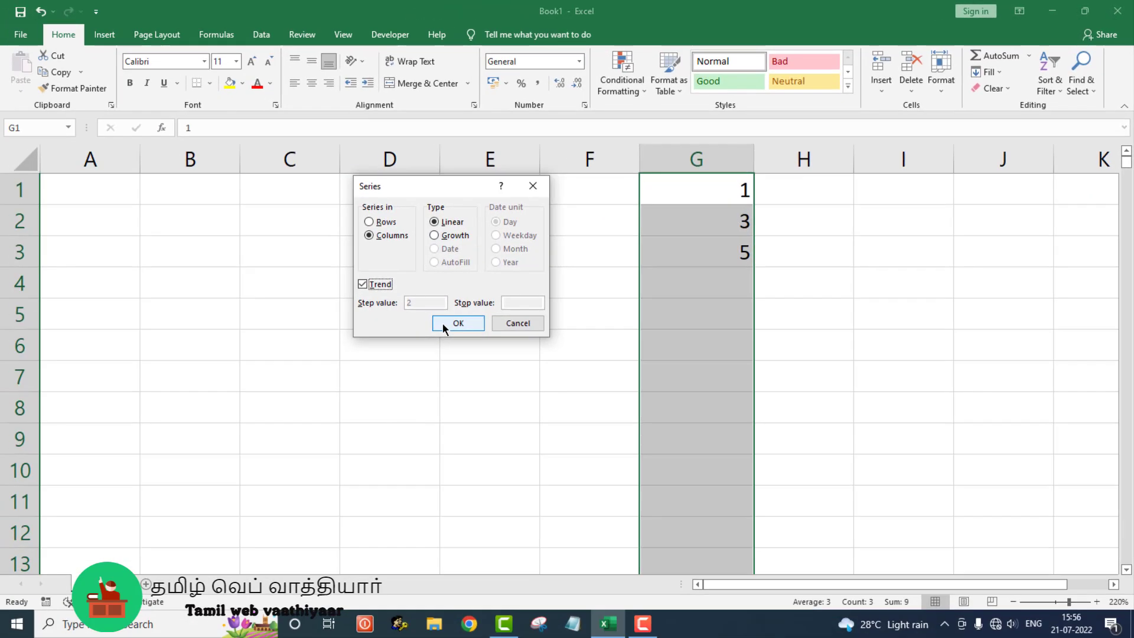
click(444, 324)
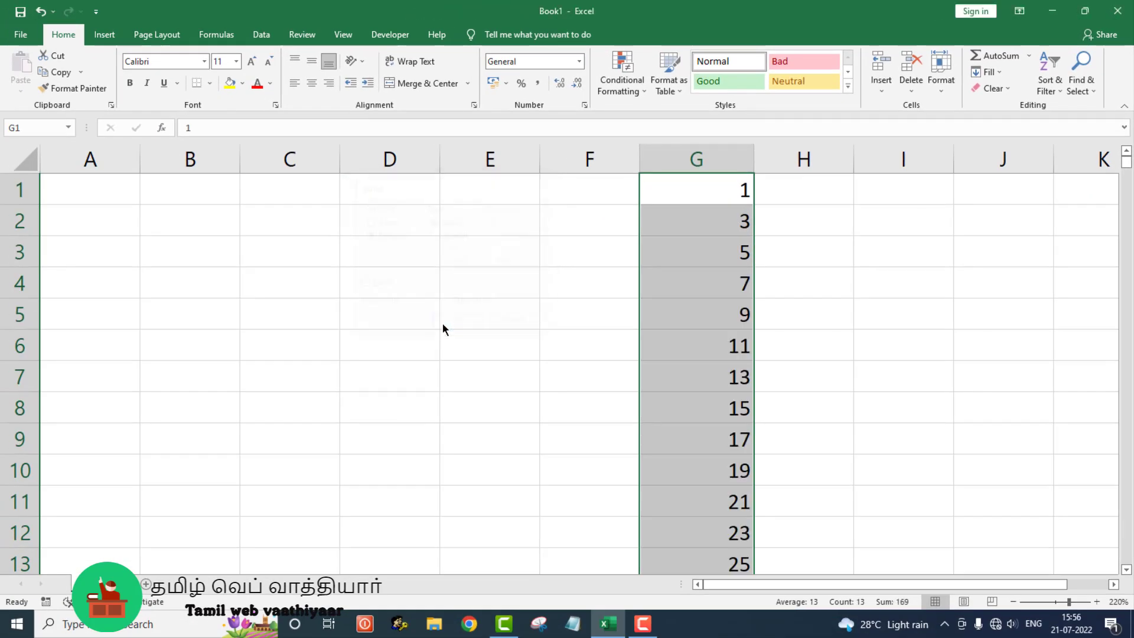
Examine the trend series in column G down to its last value, checking the increments cell by cell
scroll(884, 369, down, 3)
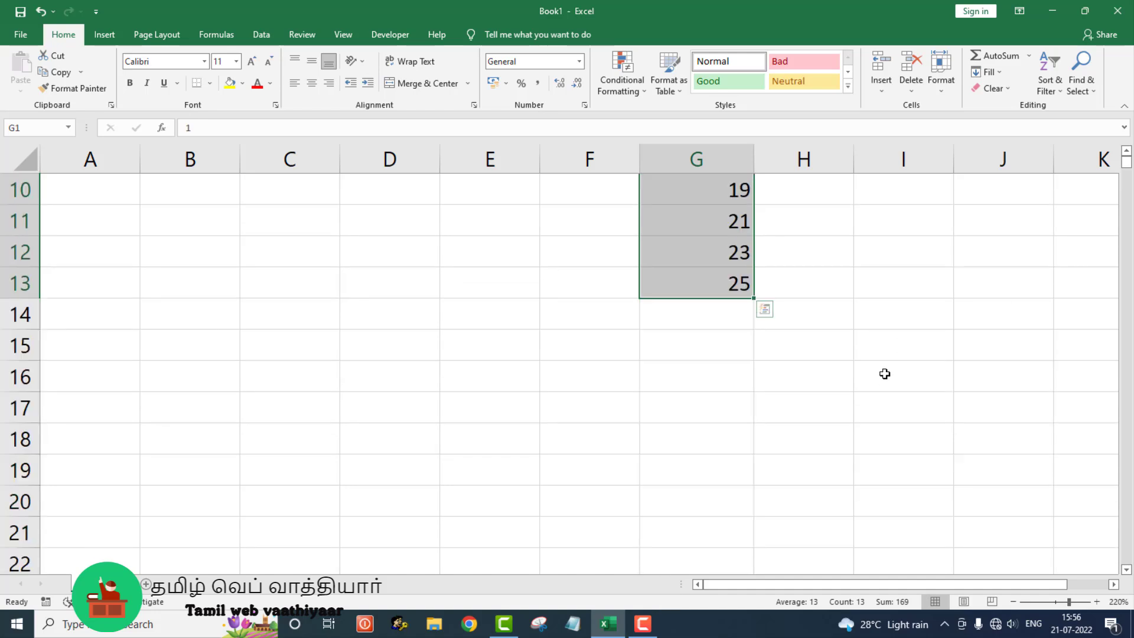
scroll(884, 373, up, 3)
scroll(884, 374, up, 1)
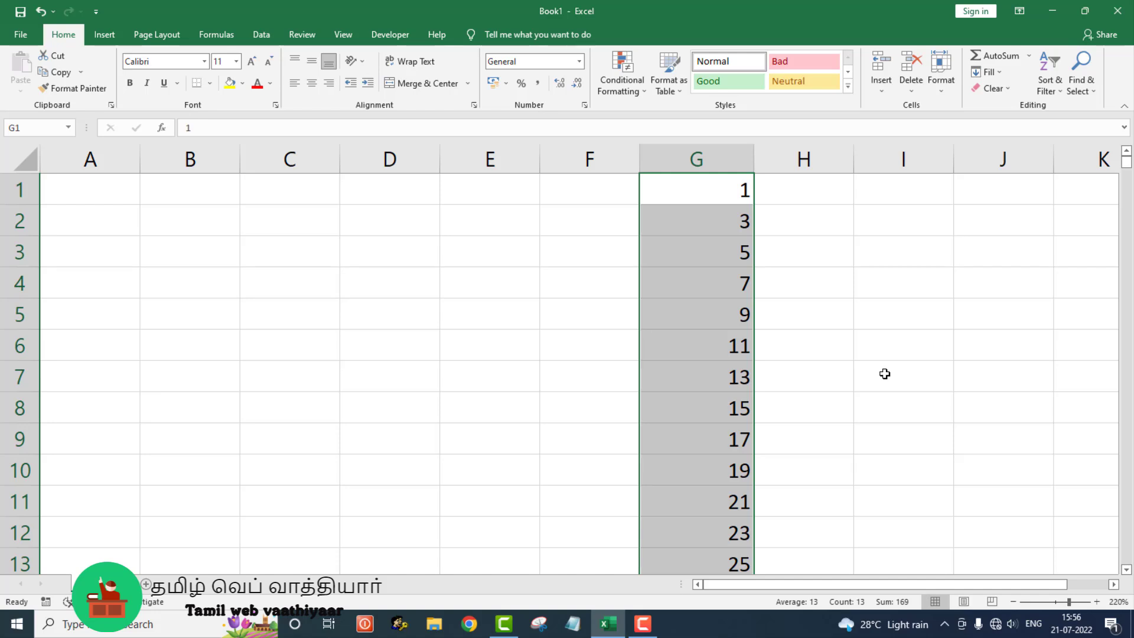
click(723, 204)
click(726, 223)
click(729, 250)
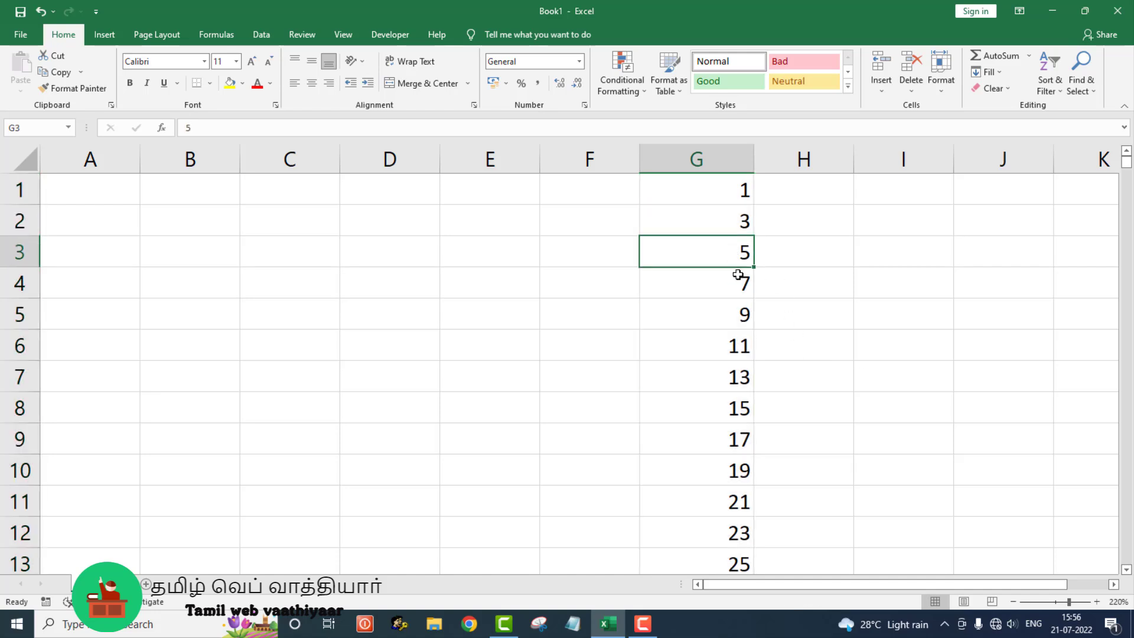
click(739, 273)
click(741, 306)
click(729, 354)
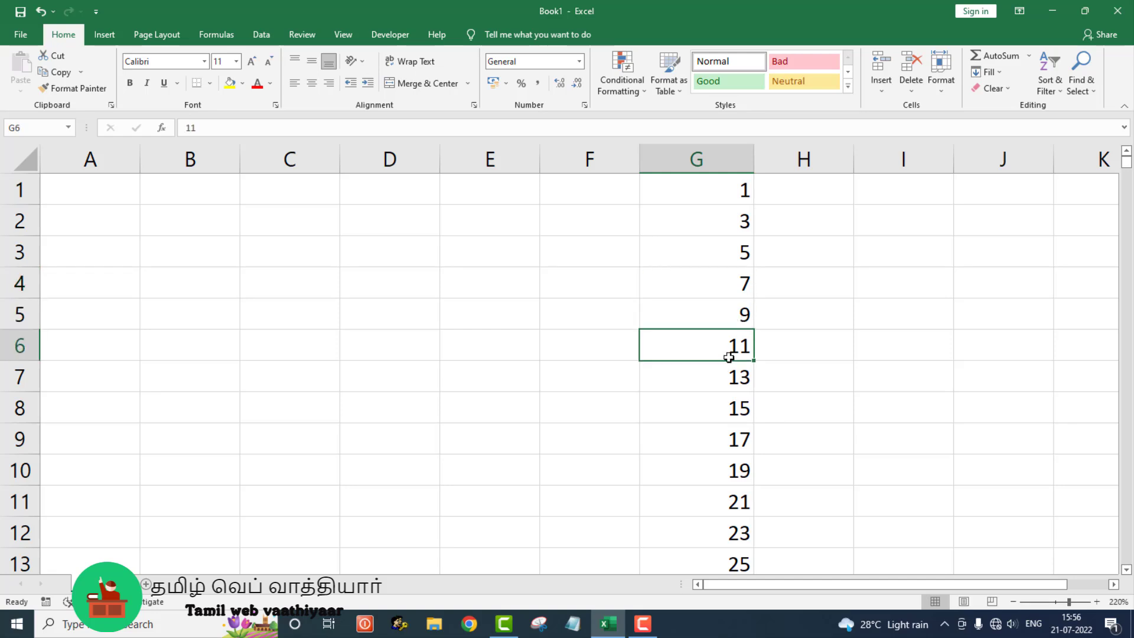
click(727, 398)
Clear all of column G and enter 1 in G1 and 5 in G2
click(729, 166)
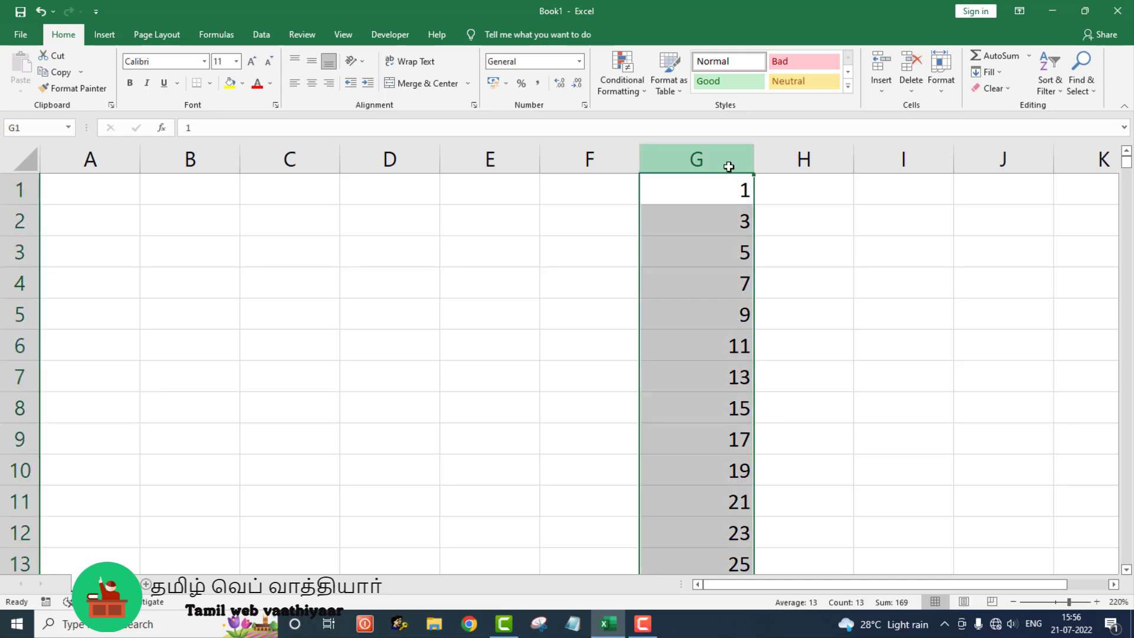
key(Delete)
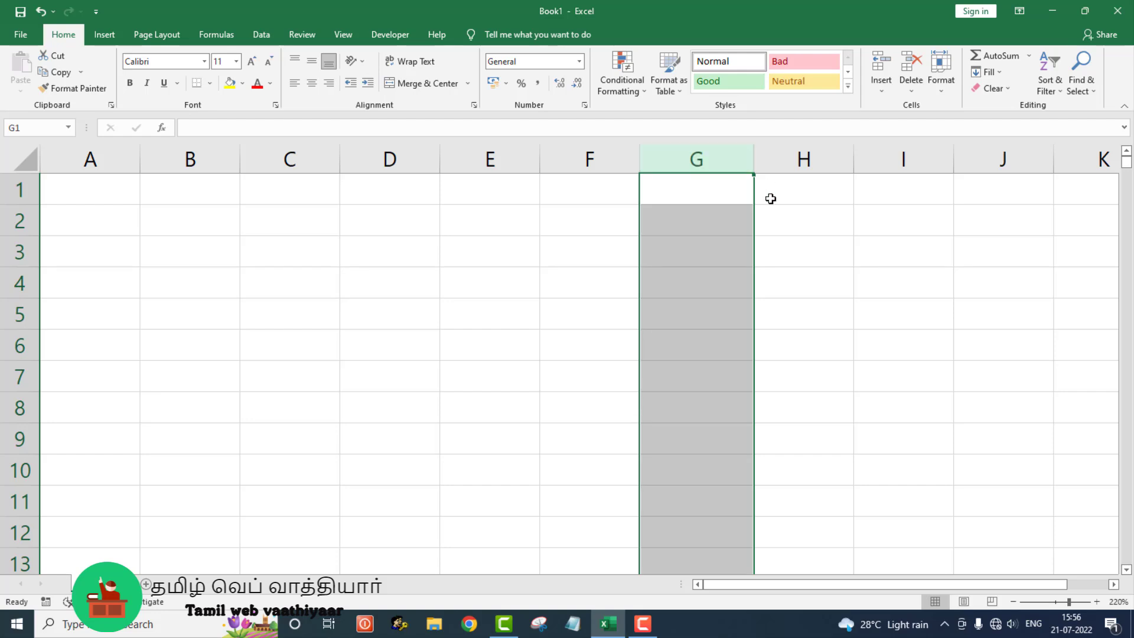
click(710, 185)
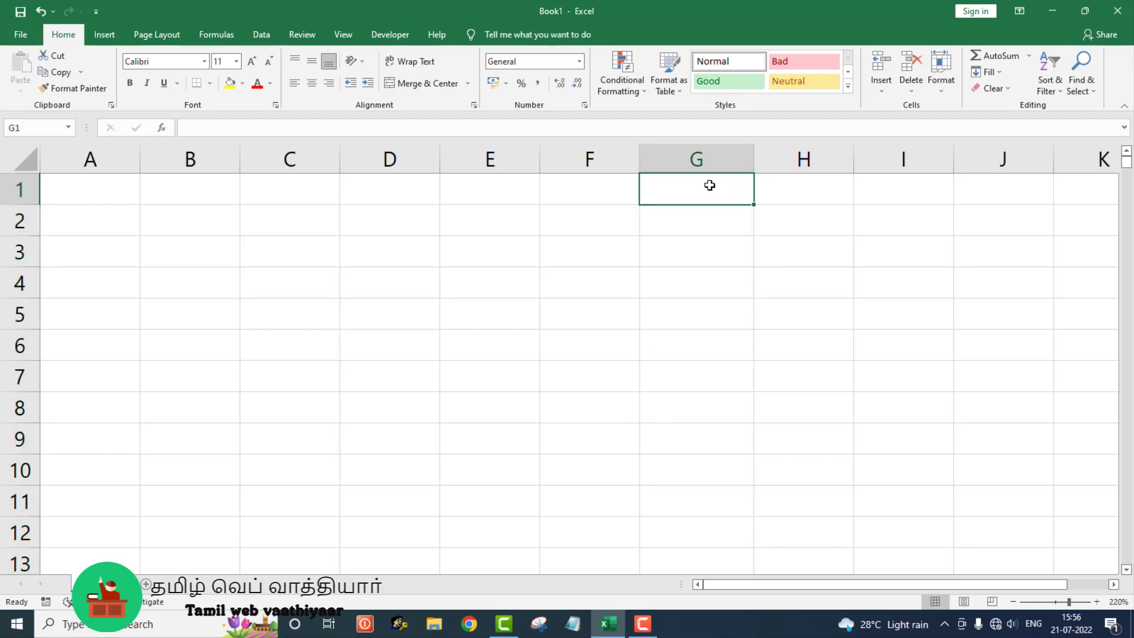
text(1)
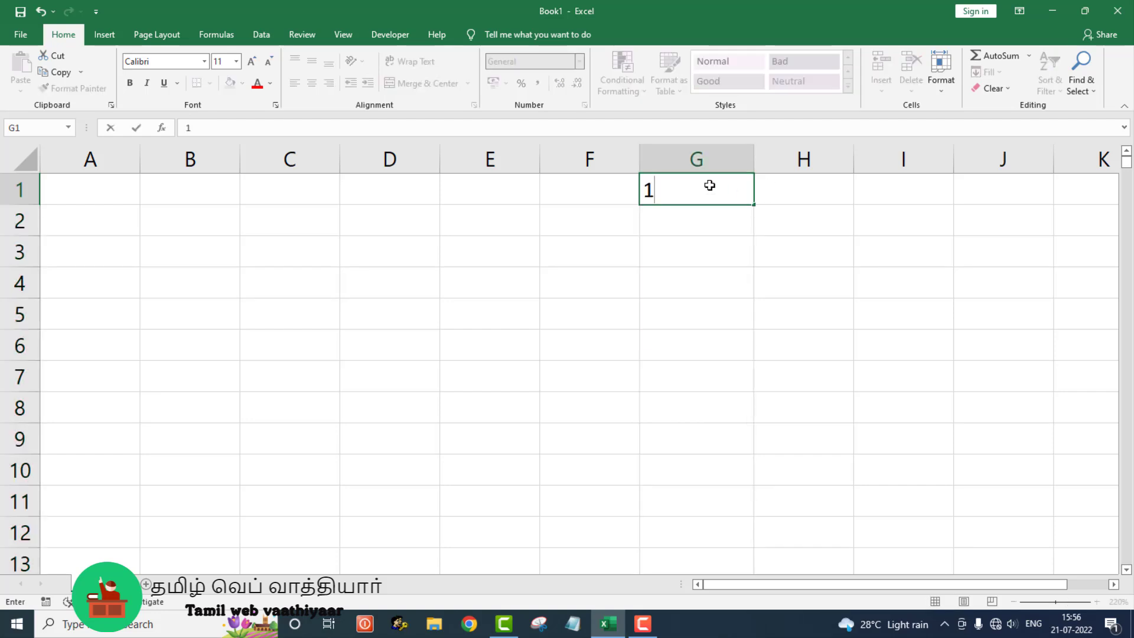
key(Return)
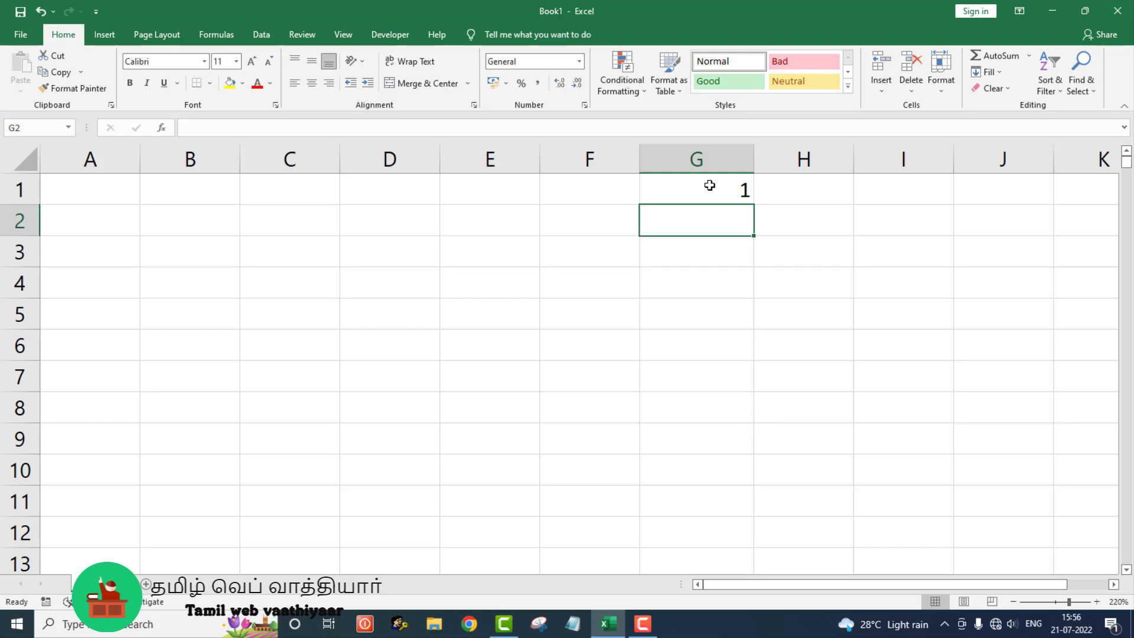
text(5)
key(Return)
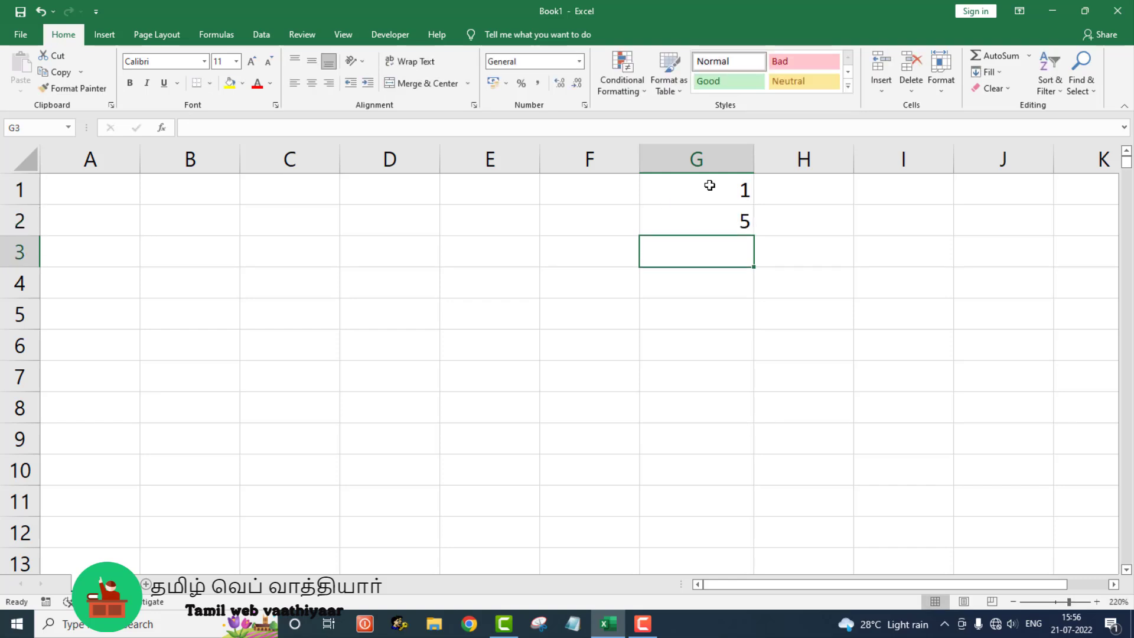
Fill cells G1 to G13 with a growth series in columns, using a step value of 4, and check the first results
click(710, 185)
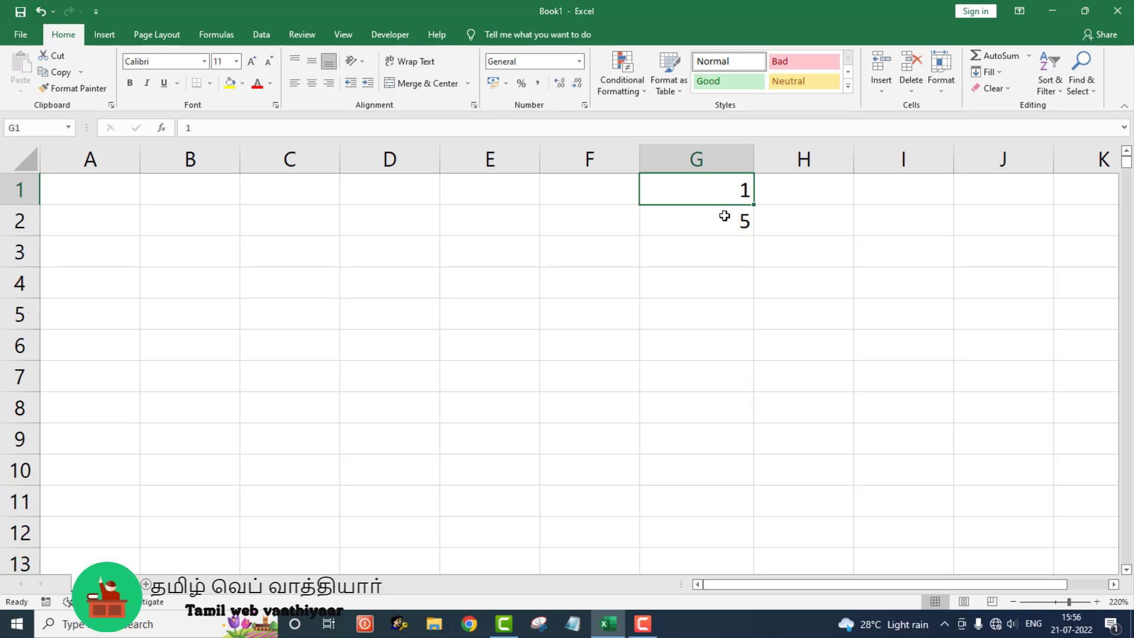
click(724, 217)
drag(724, 180, 719, 571)
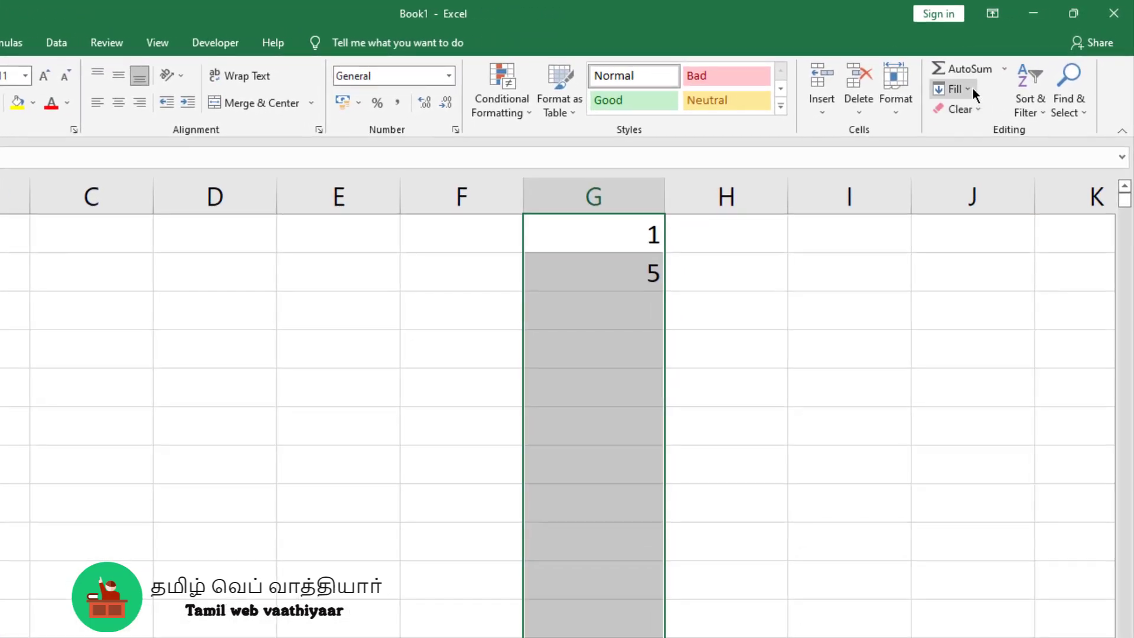
click(1003, 72)
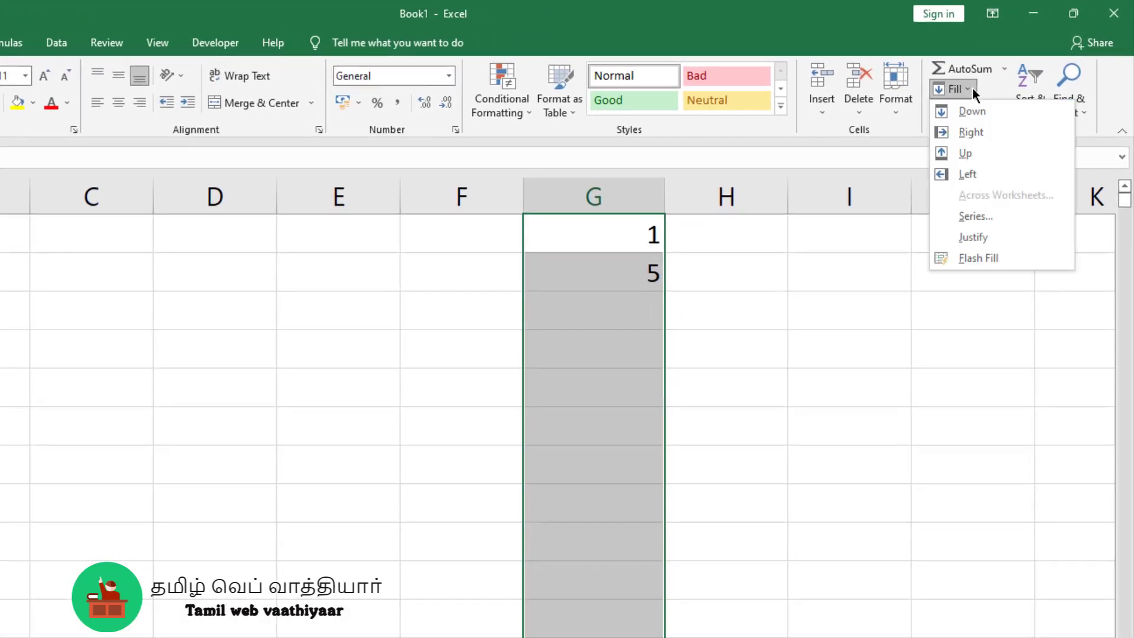
click(994, 215)
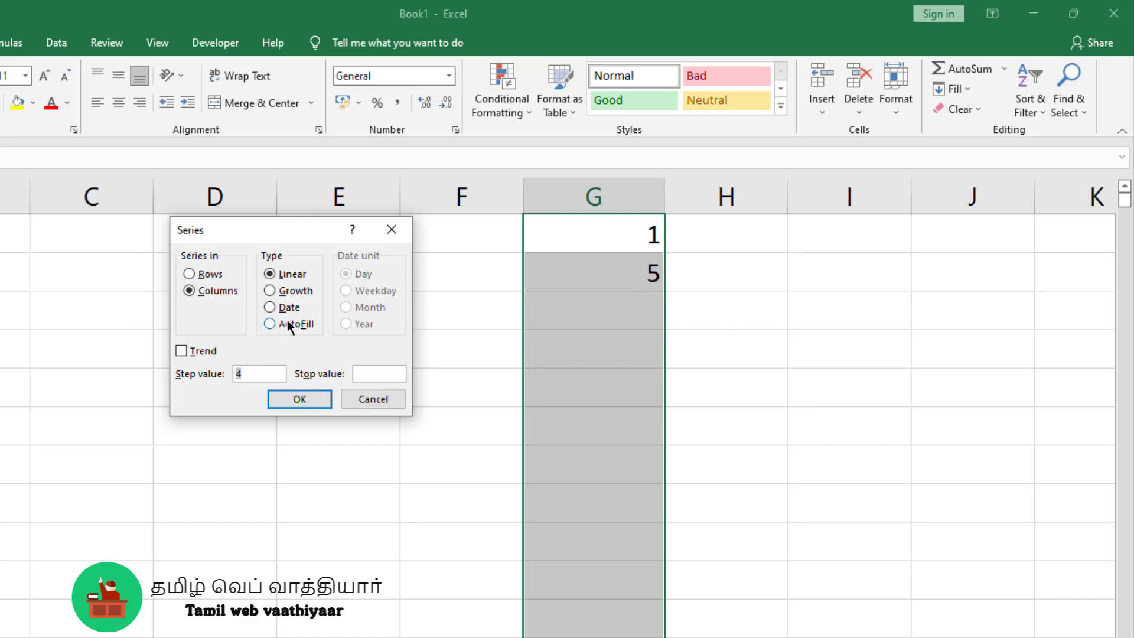
click(292, 295)
click(313, 393)
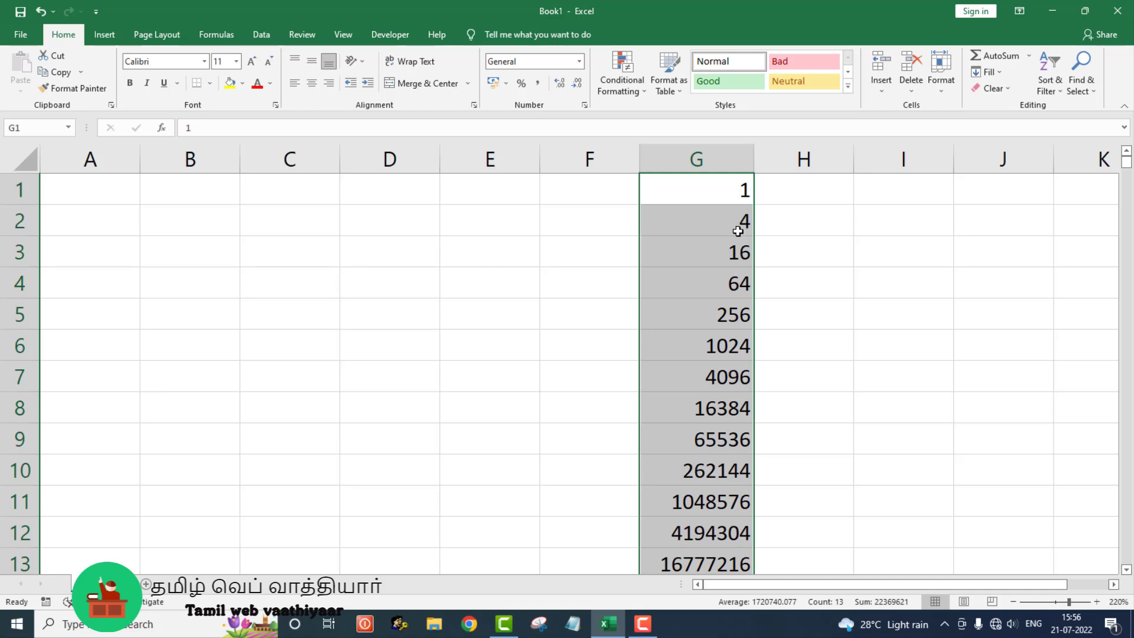
click(733, 255)
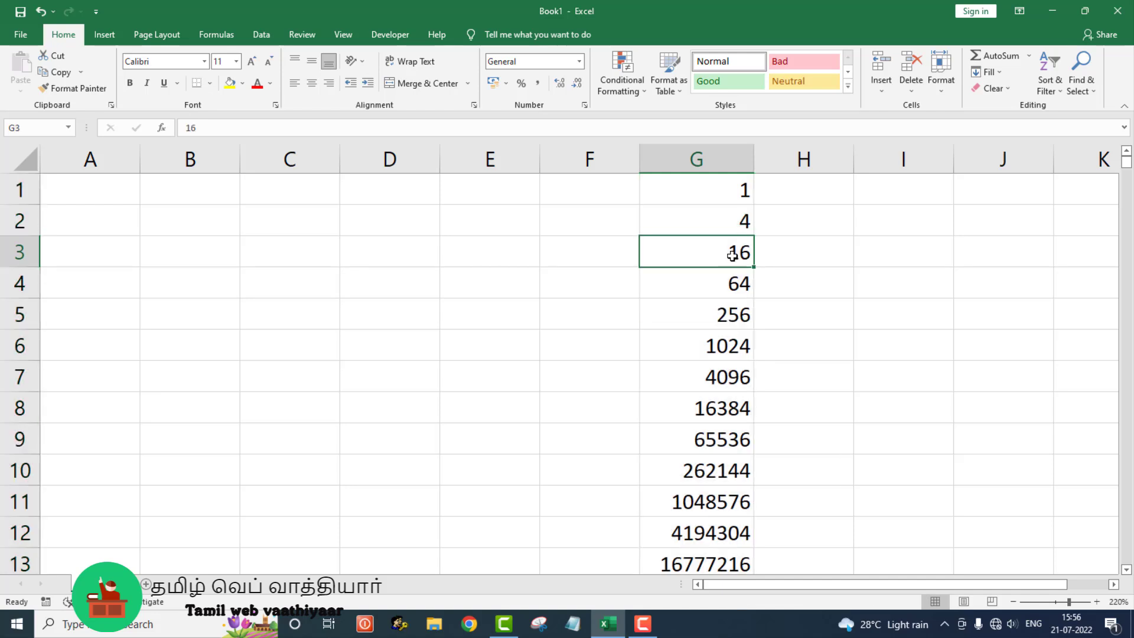
click(737, 284)
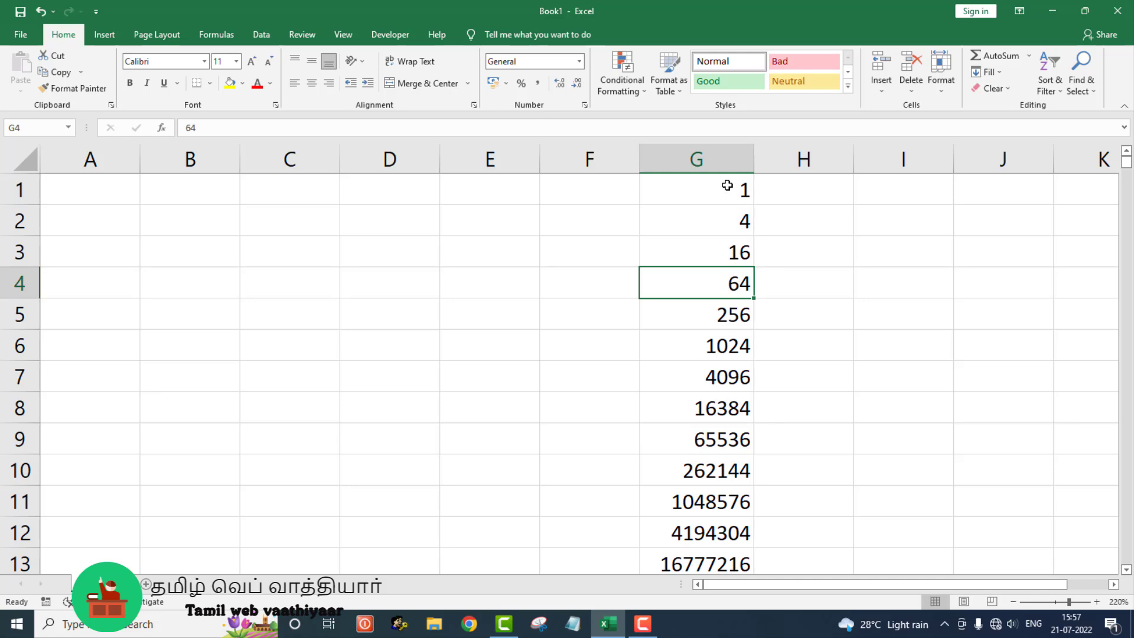
Clear all of column G and enter Madurai in cell E2
click(726, 158)
key(Delete)
click(455, 229)
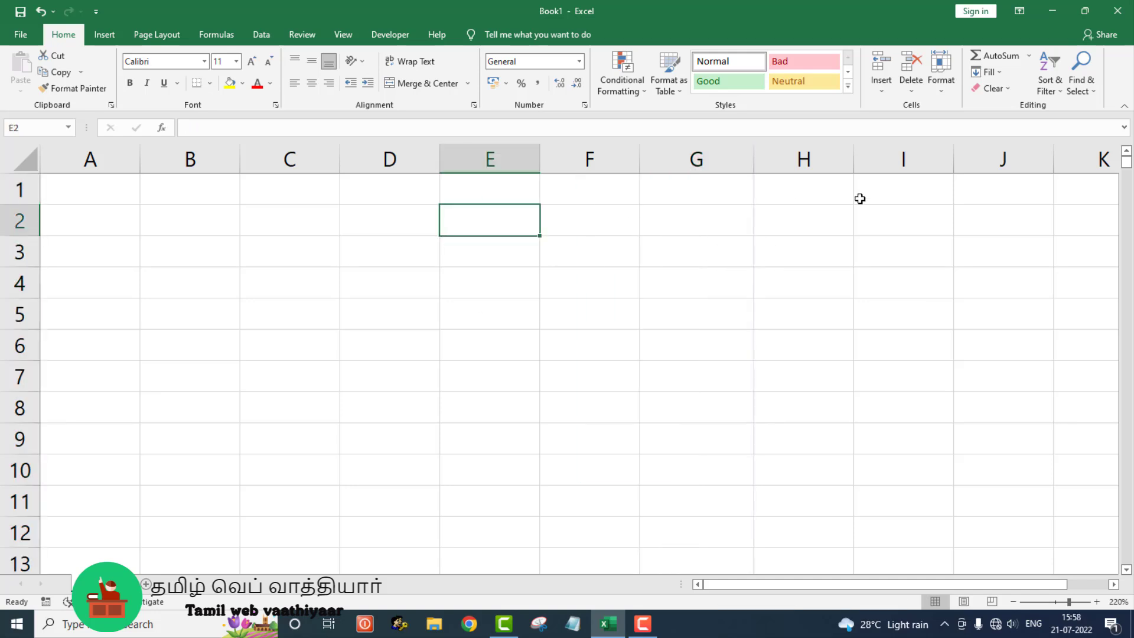
text(Ma)
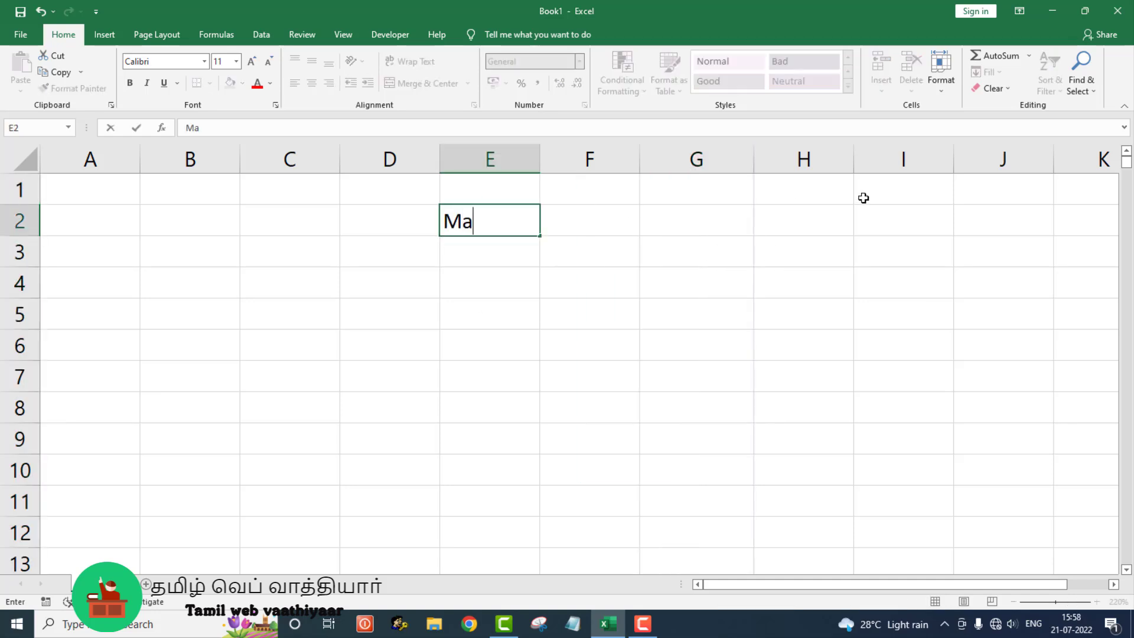
text(durai)
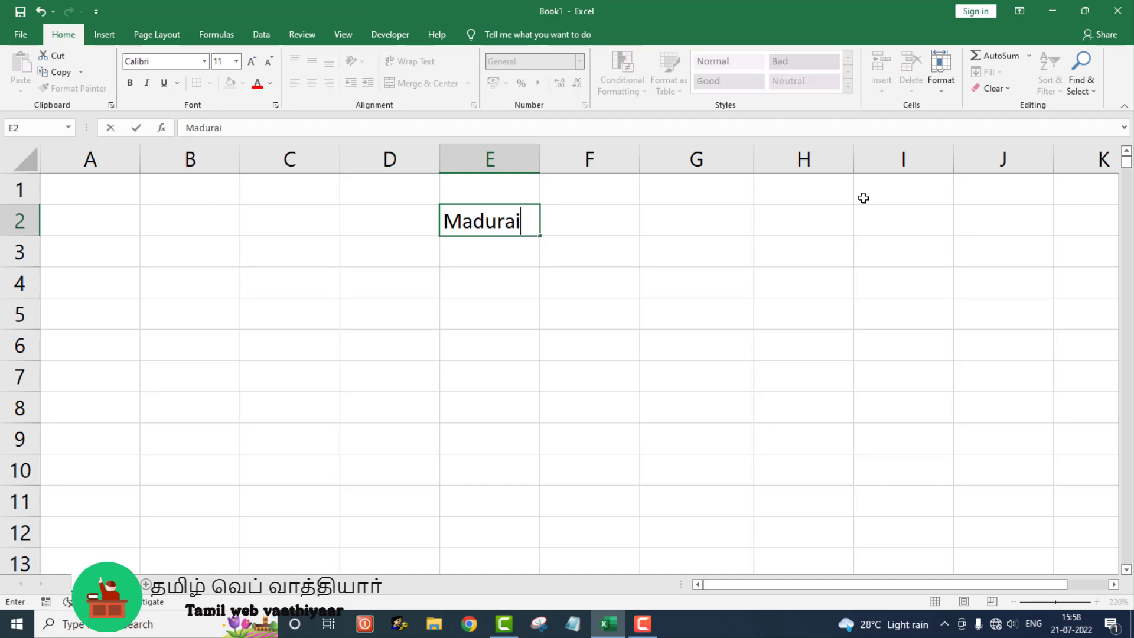
key(Return)
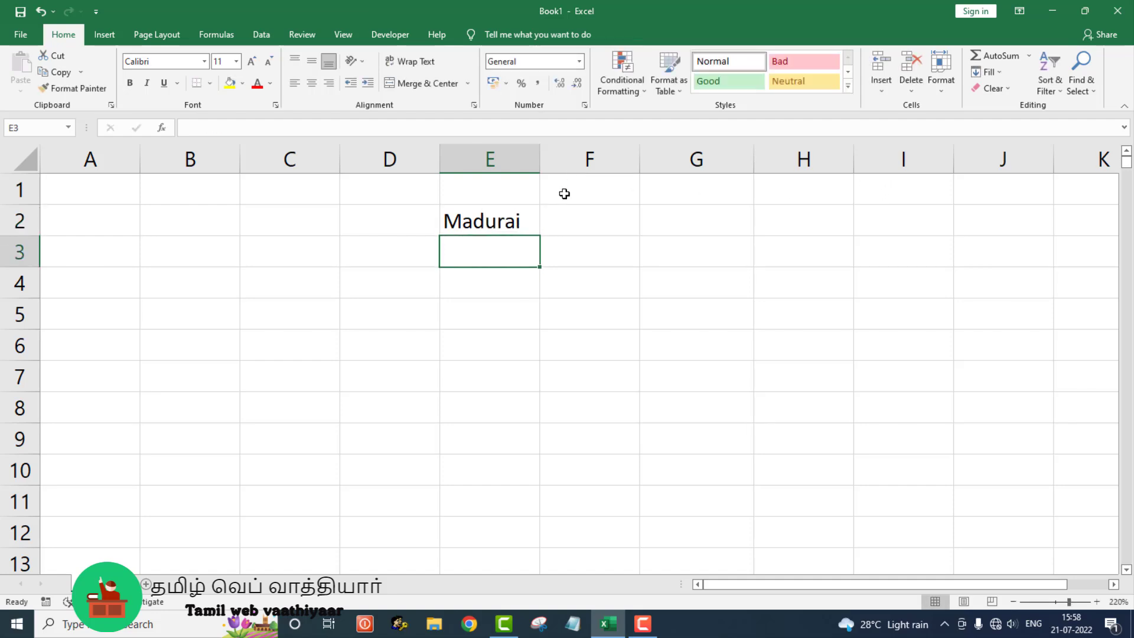
Fill the Madurai entry from E2 downward through cell E13
click(517, 225)
drag(517, 240, 495, 553)
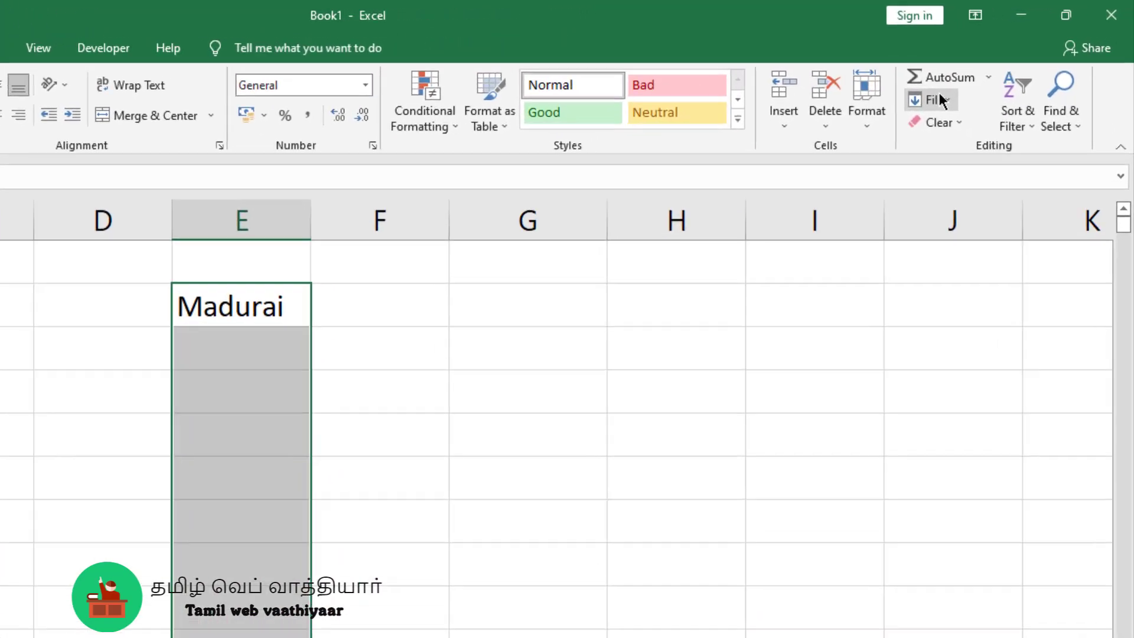
click(943, 101)
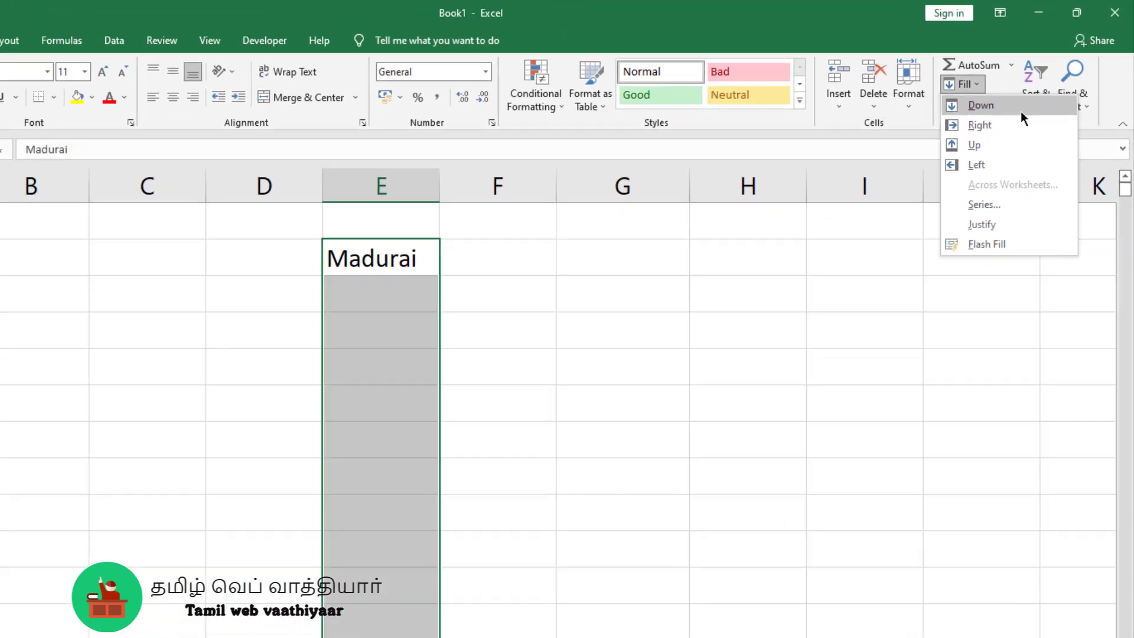
click(944, 131)
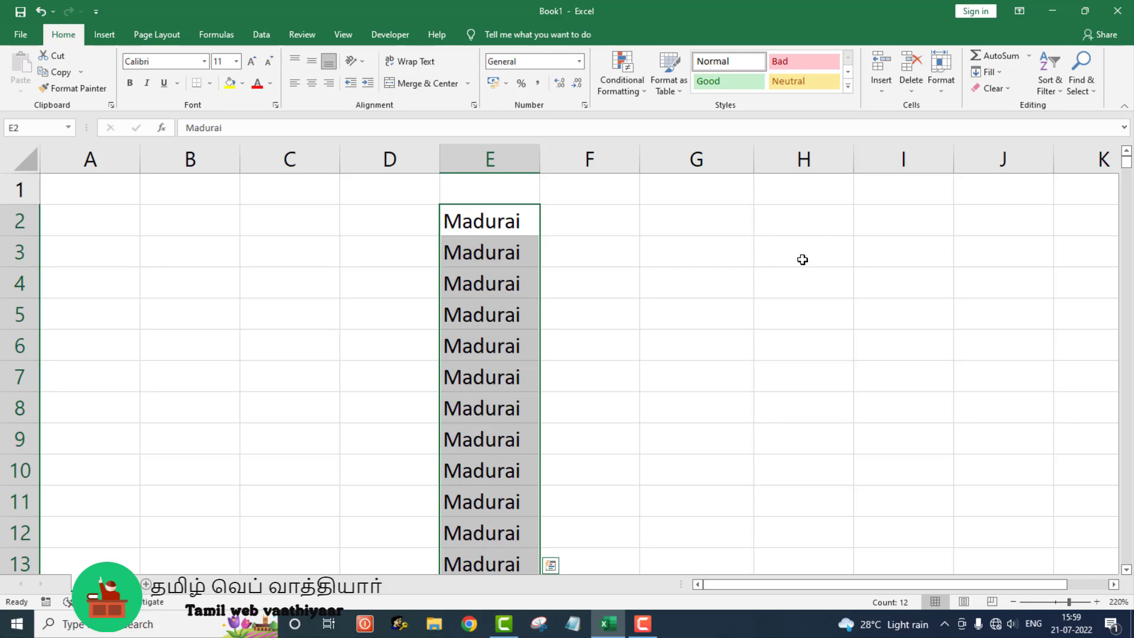
Fill the Madurai entry from E2 rightward across row 2 through cell K2
click(500, 217)
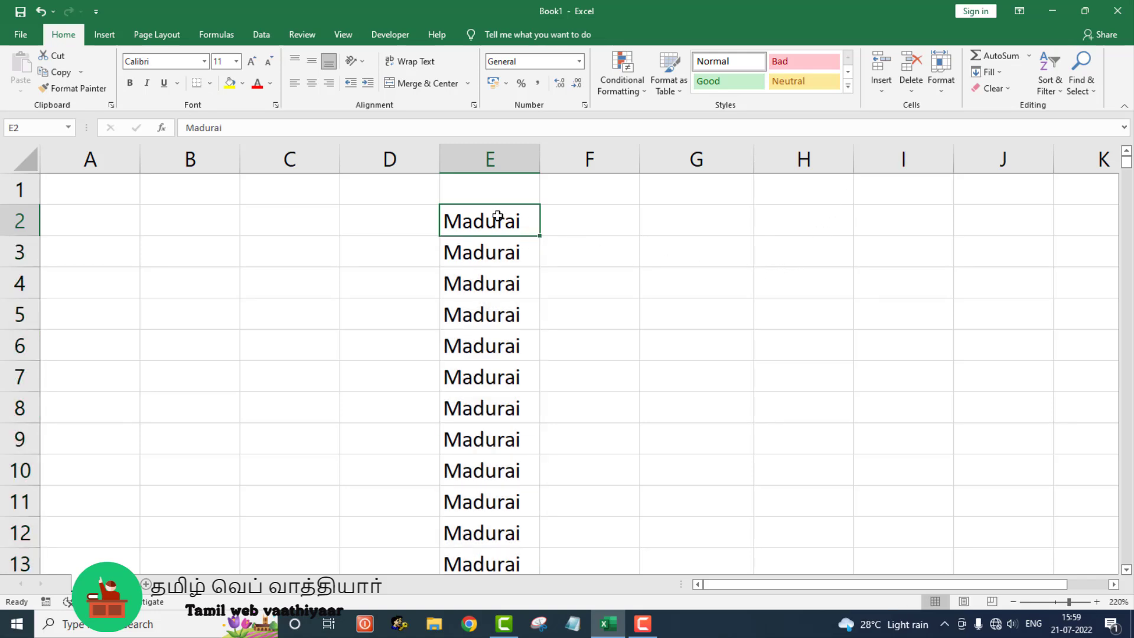
drag(501, 216, 679, 277)
click(481, 221)
drag(484, 221, 1054, 222)
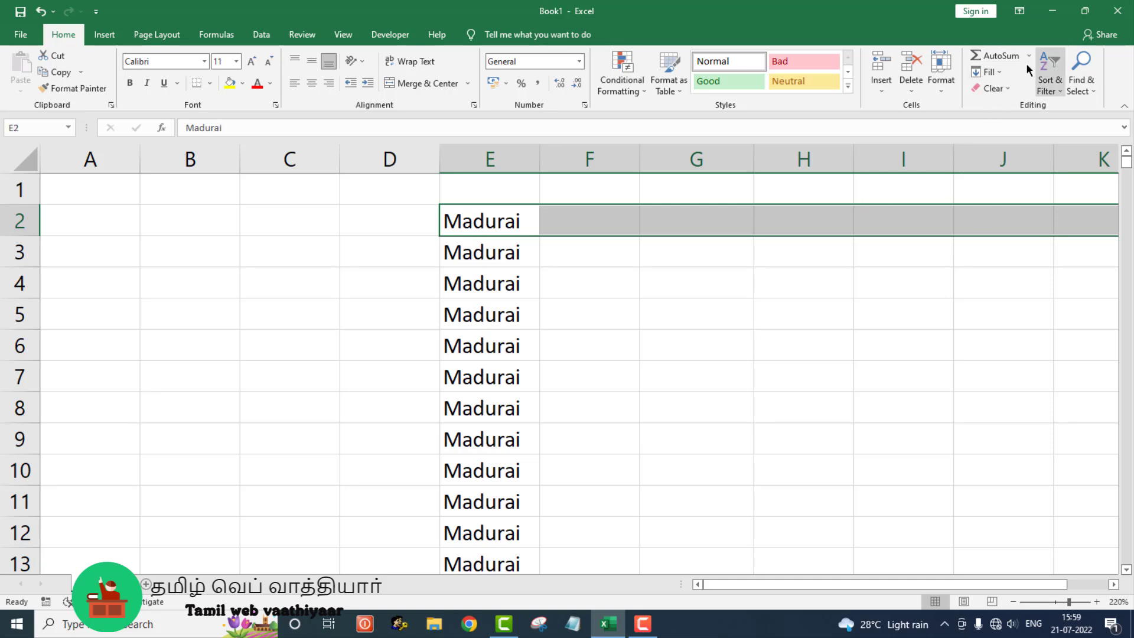
click(1000, 72)
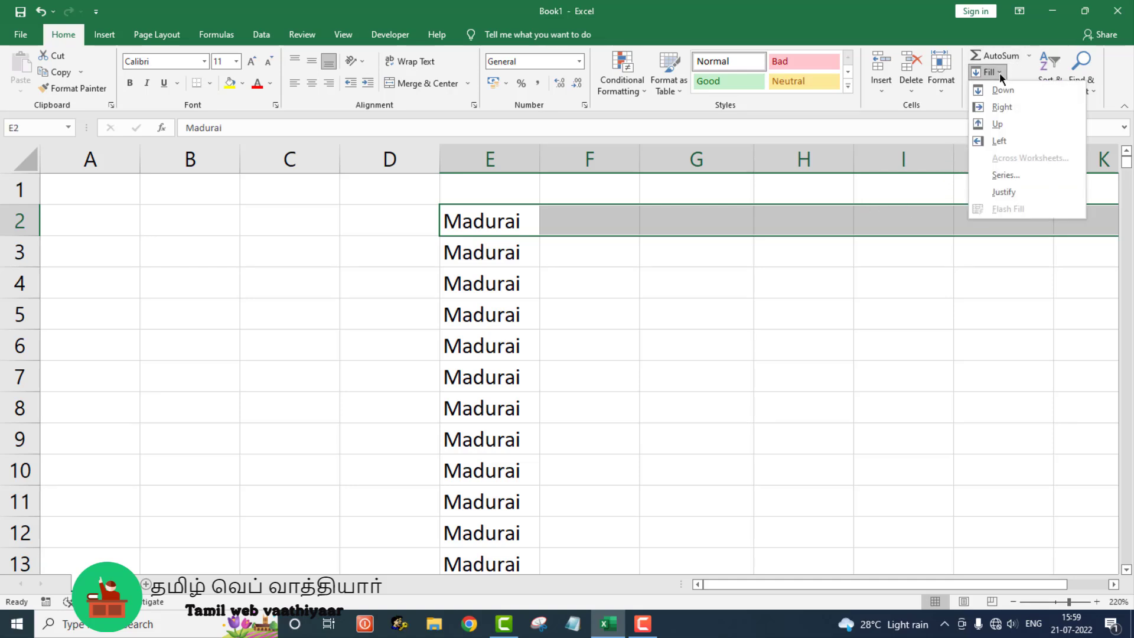
click(1000, 105)
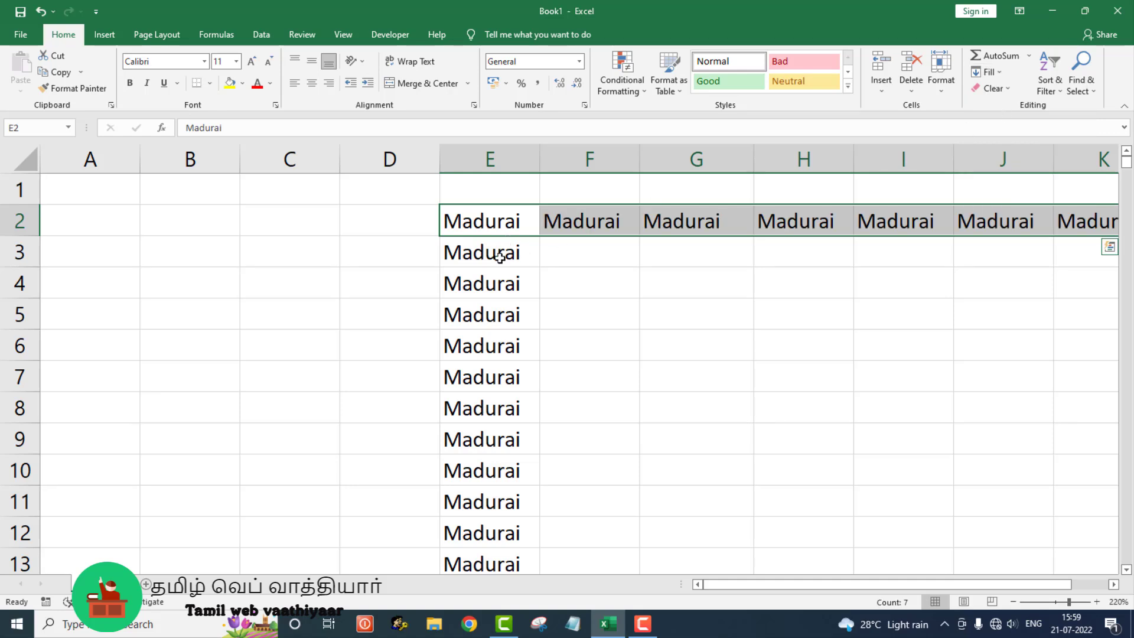
Fill the Madurai entry from E3 leftward across row 3 to cell A3
drag(503, 258, 128, 261)
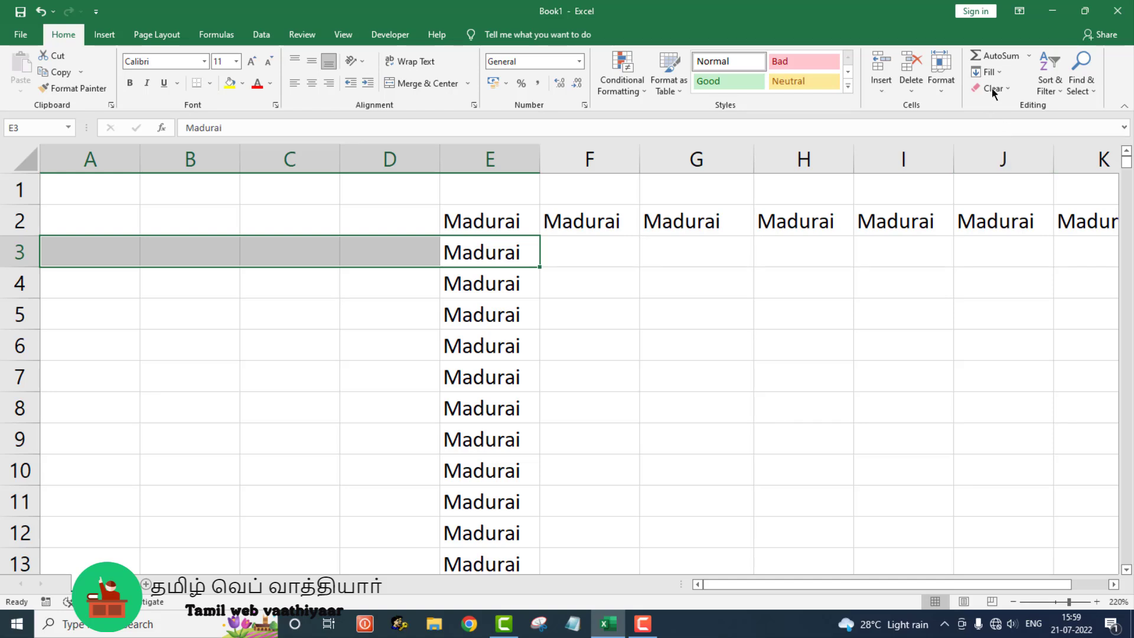
click(1000, 72)
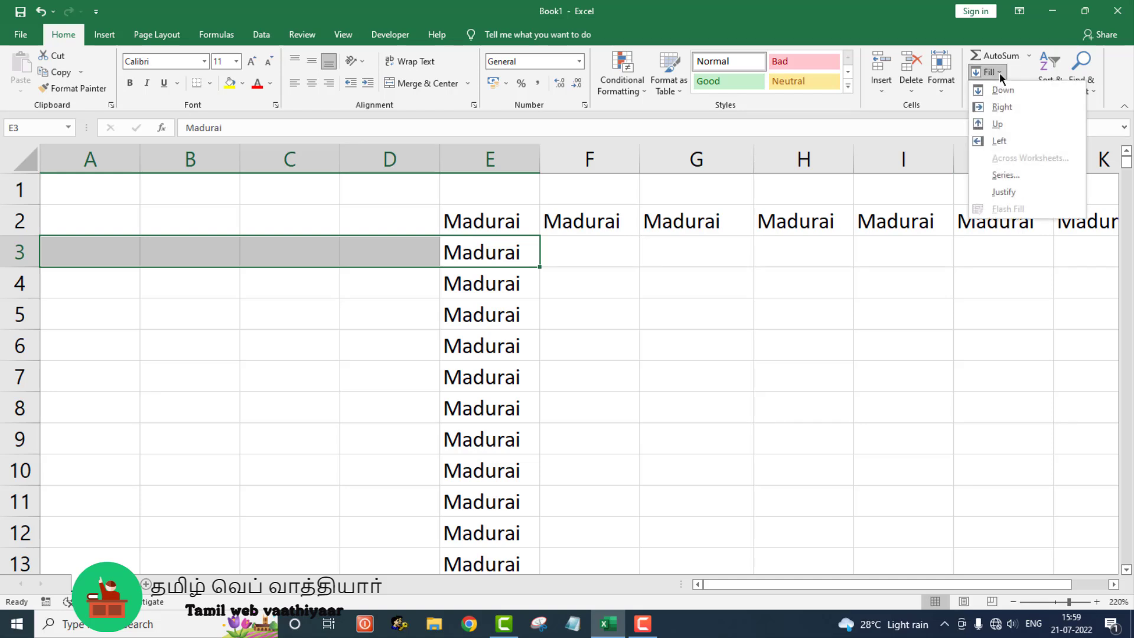
click(998, 142)
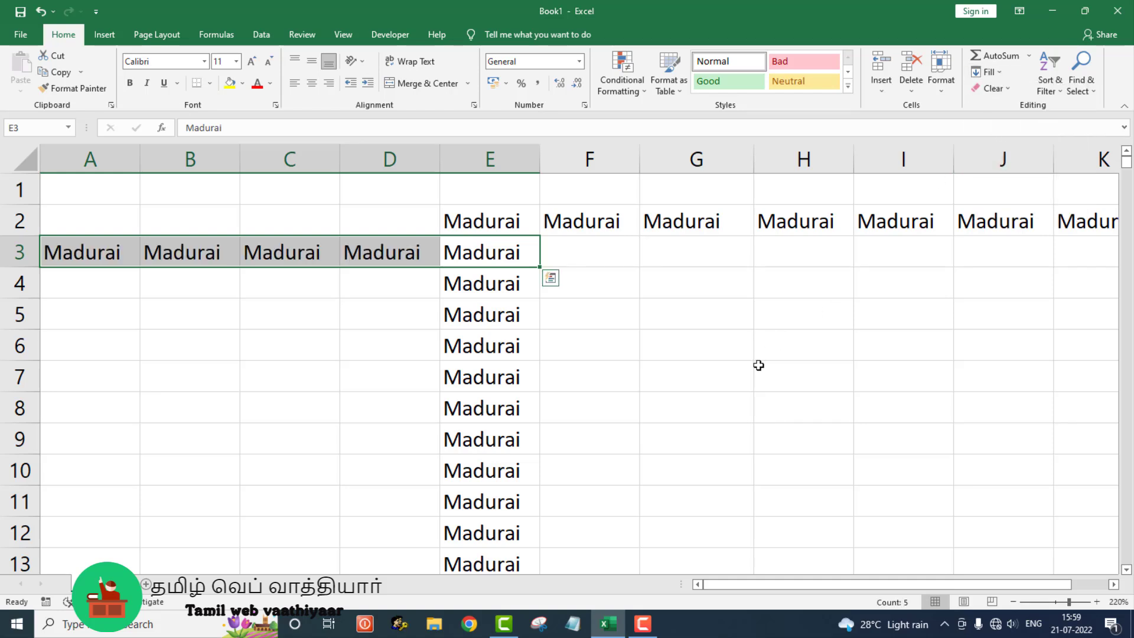